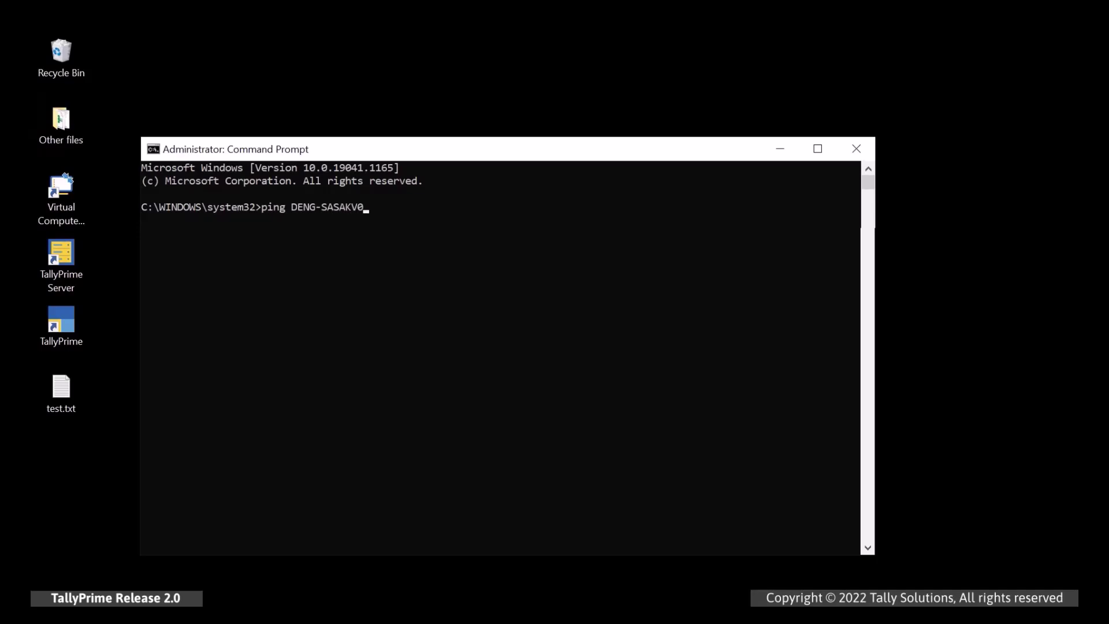
Step: Ping the licence server computer continuously with the -t option
type("-t")
key("Return")
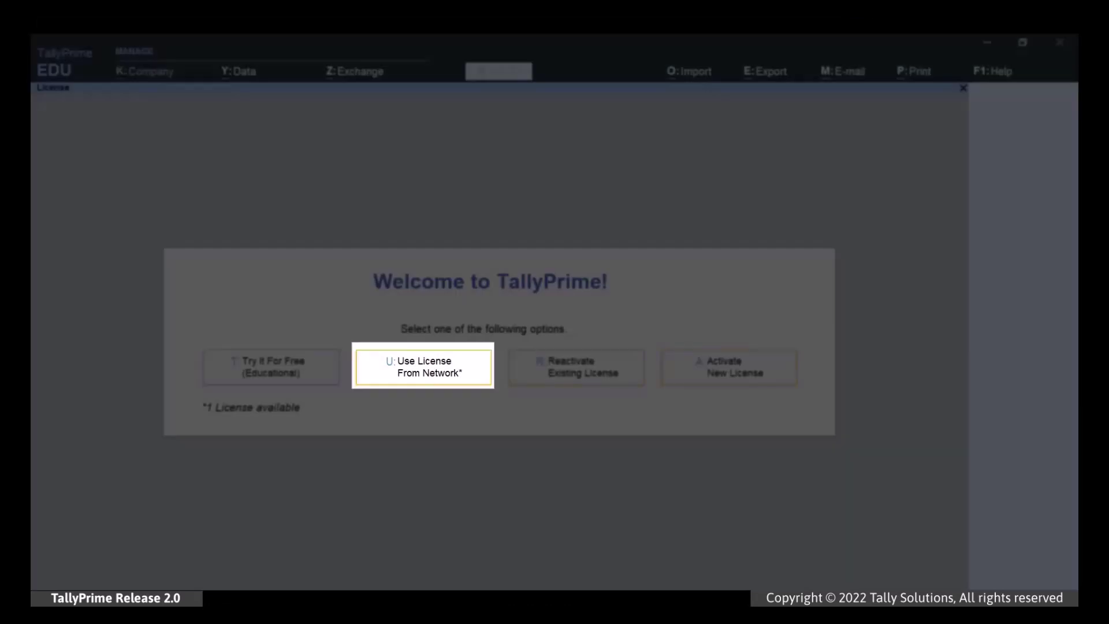
Step: Choose to use a licence from the network and configure that licence manually
key("u")
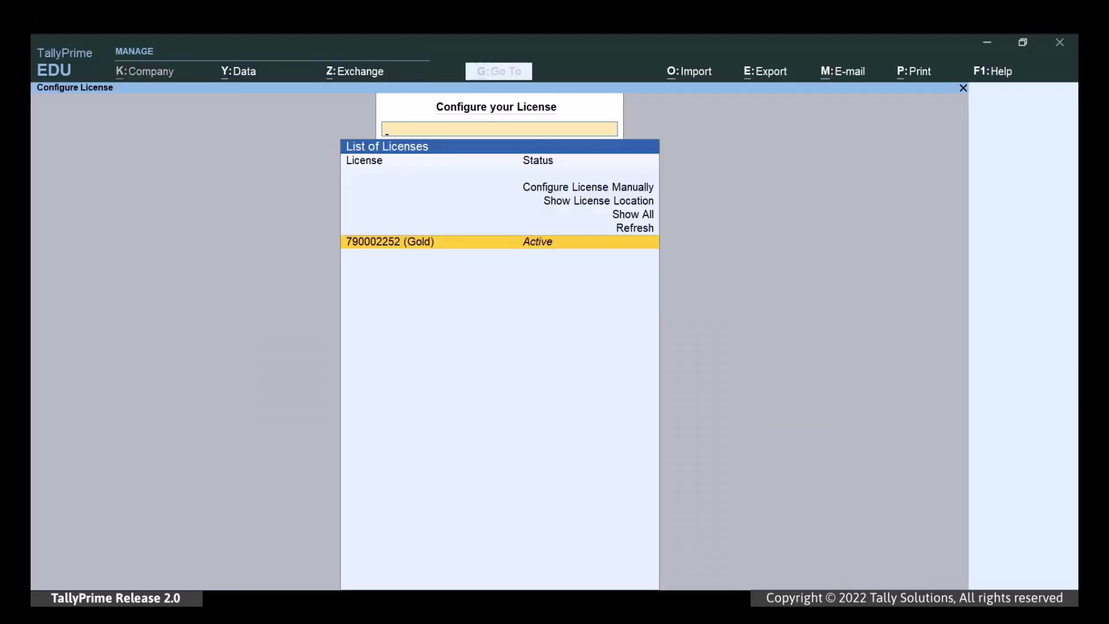
key("Up")
key("Up")
key("Up")
key("Up")
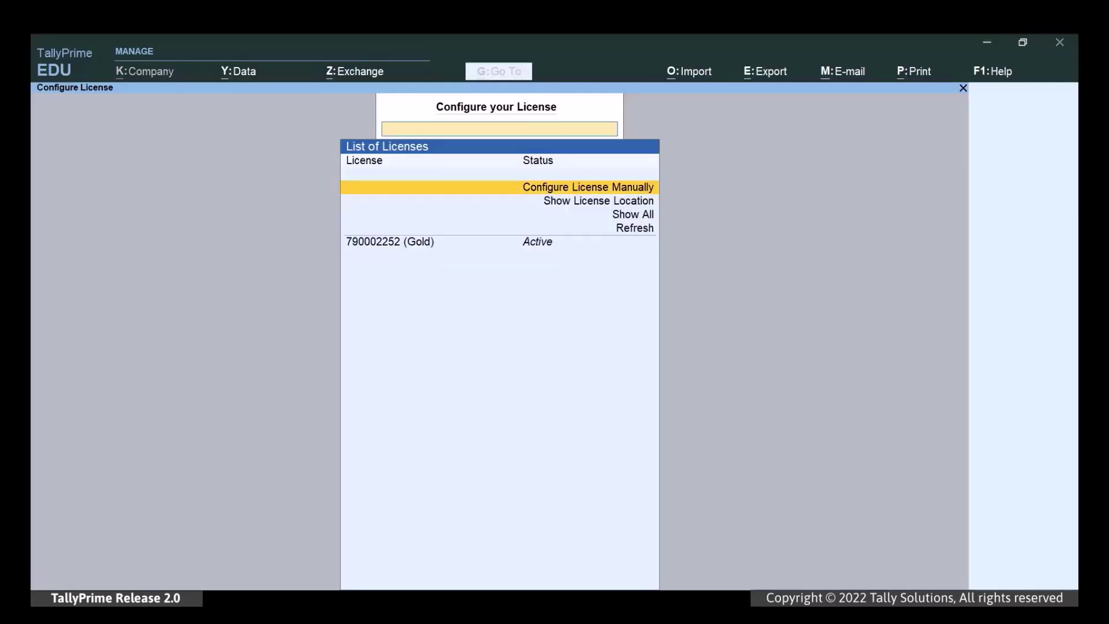
key("Return")
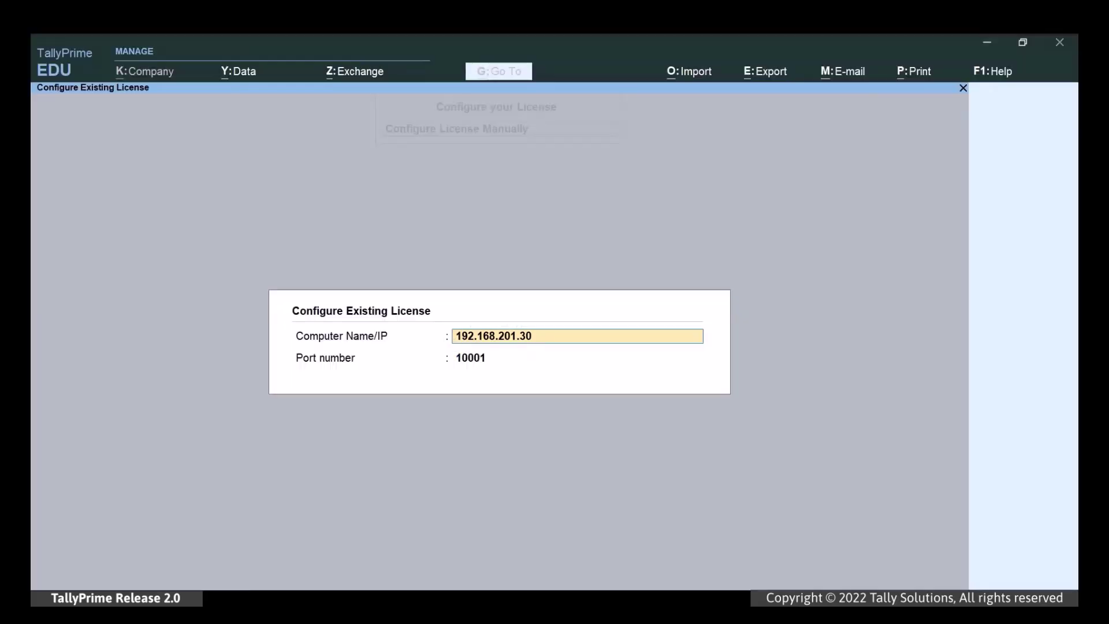
Step: Set the existing licence's computer name to LPM-ADIC01, keep the port number, and restart TallyPrime to apply it
type("LPM-ADIC01")
key("Return")
key("Return")
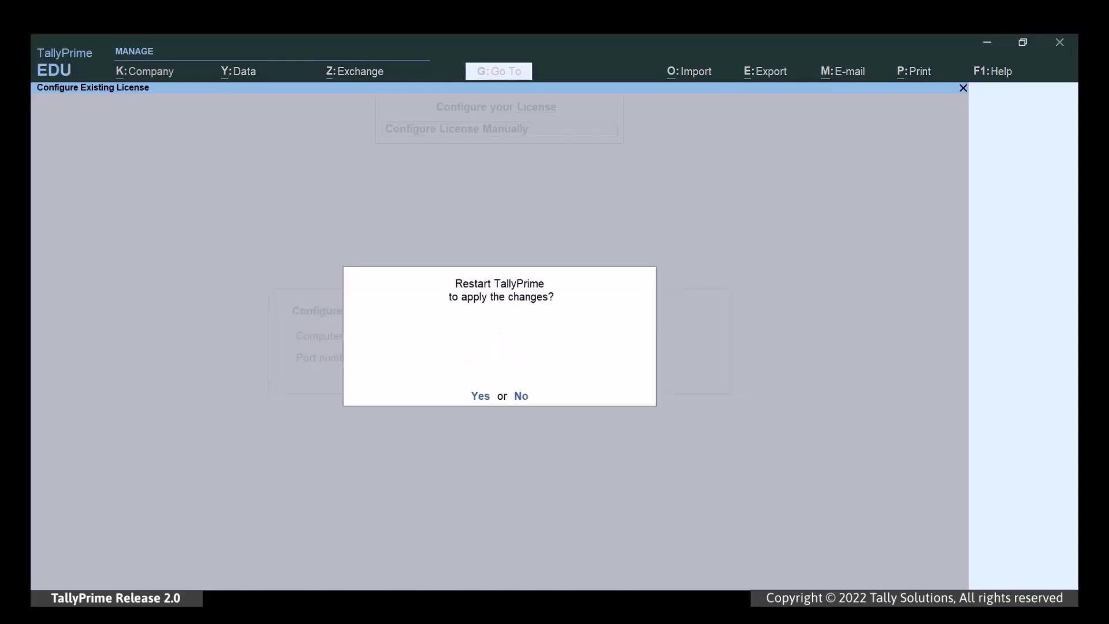
key("Return")
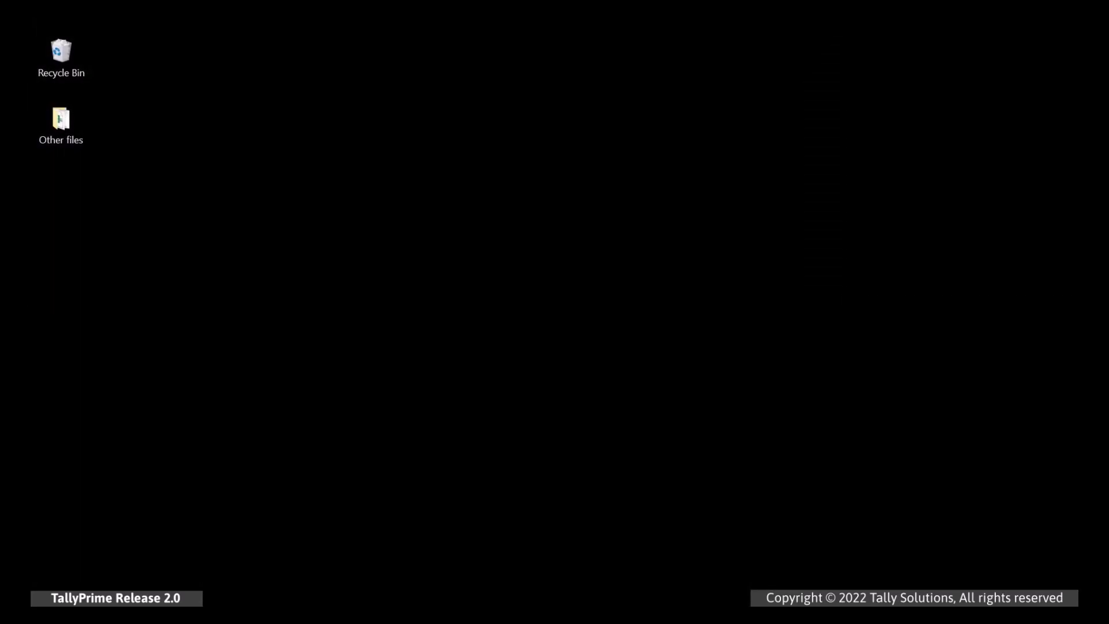
Step: Find Windows Defender Firewall through a Windows search and open its advanced settings
key("super")
type("windows")
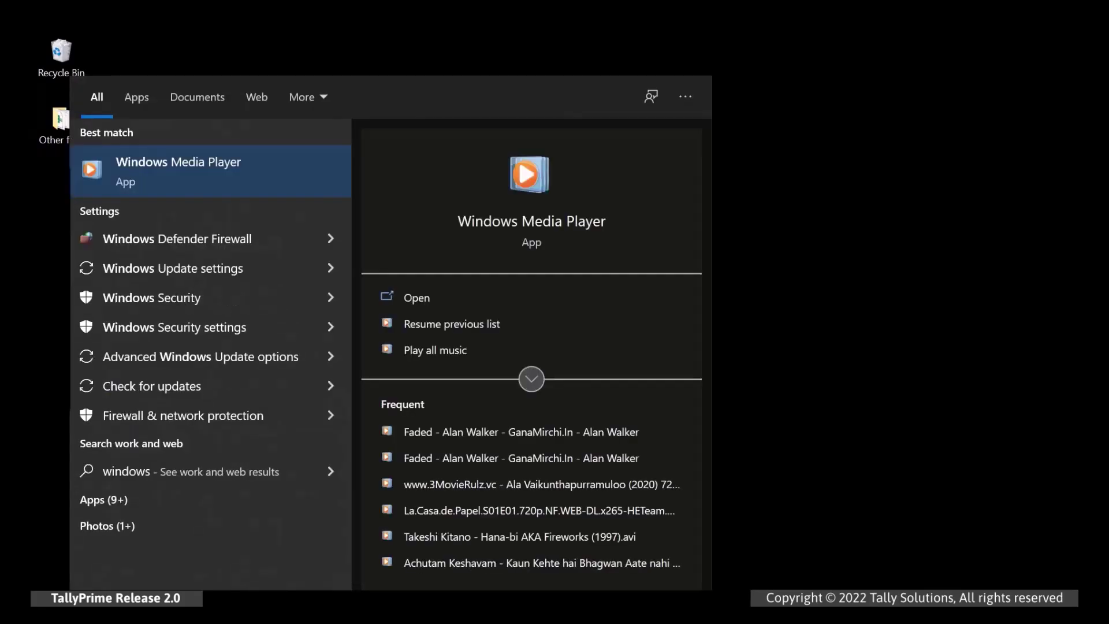
type(" defe")
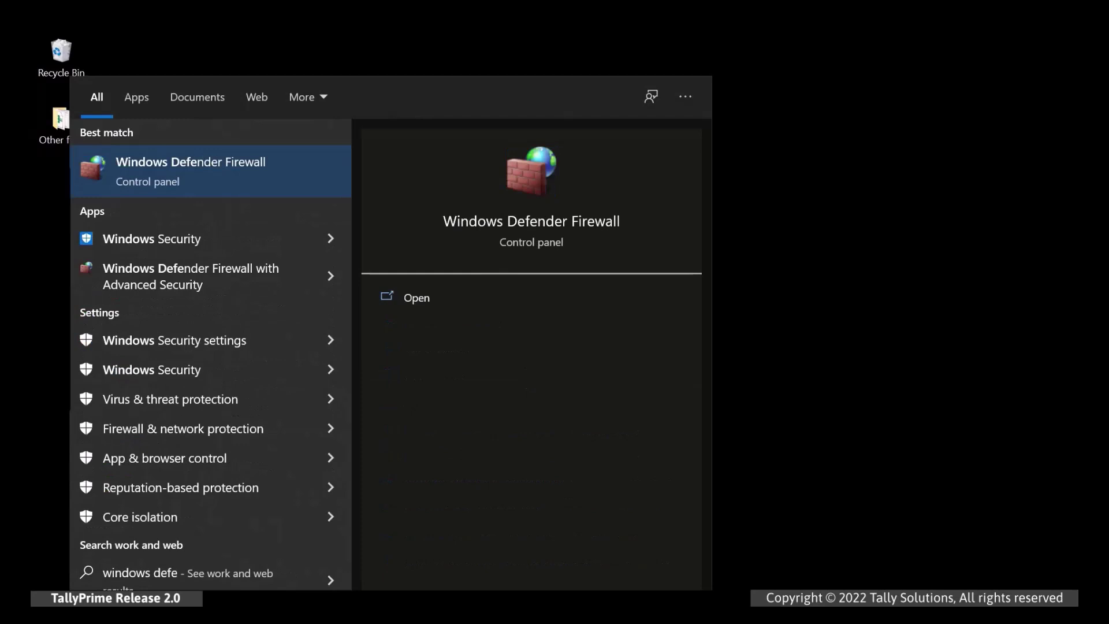
left_click(228, 168)
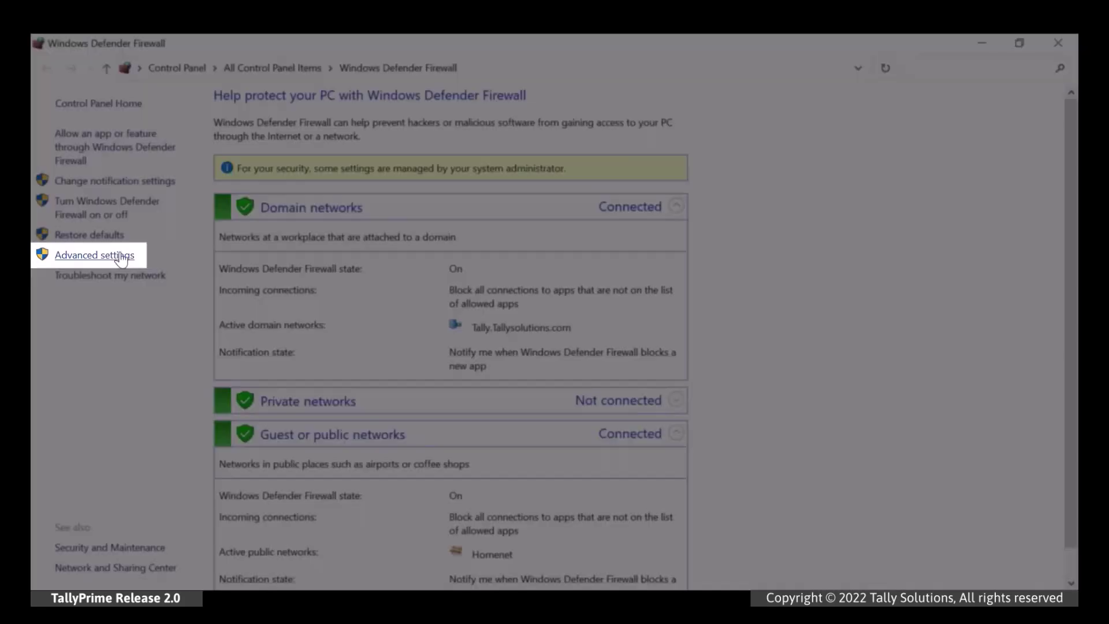
left_click(120, 257)
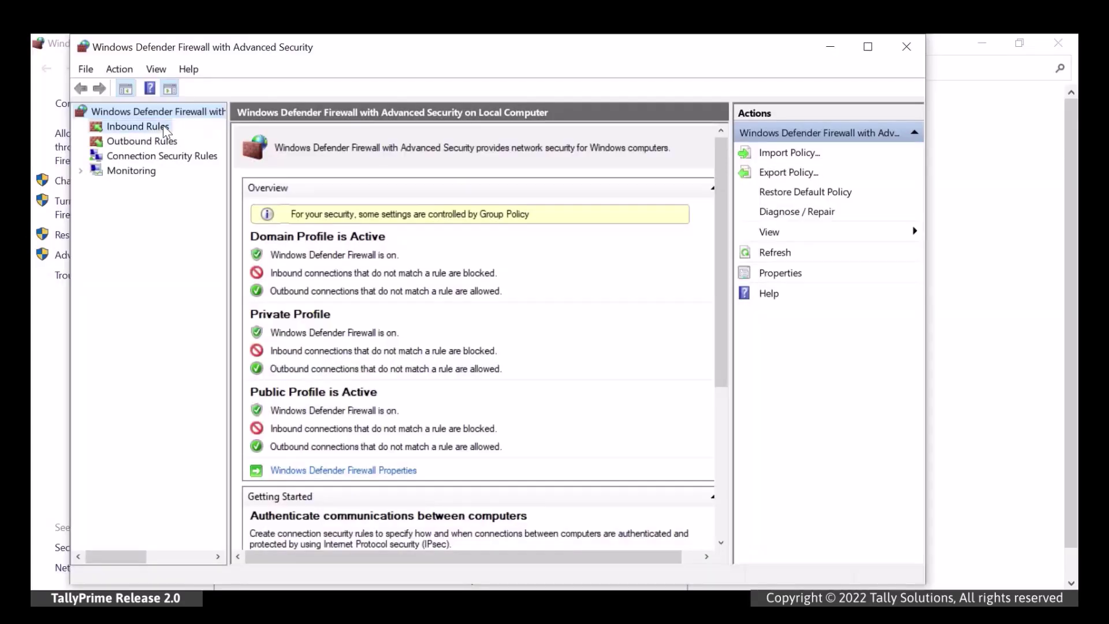
Step: Start a new inbound firewall rule of the Program type
left_click(165, 128)
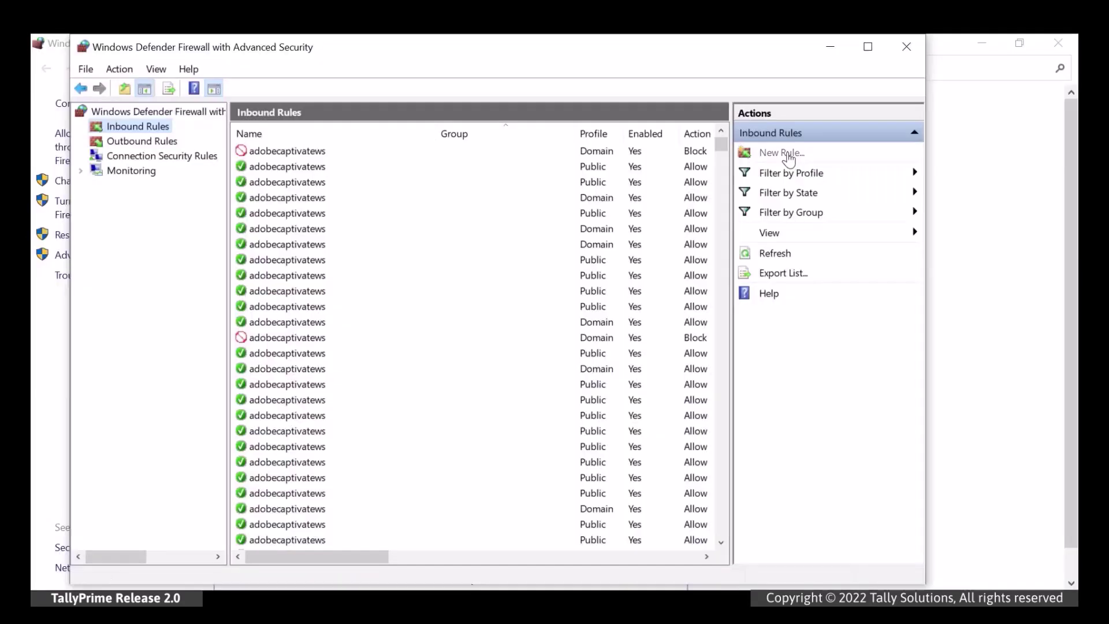
left_click(787, 154)
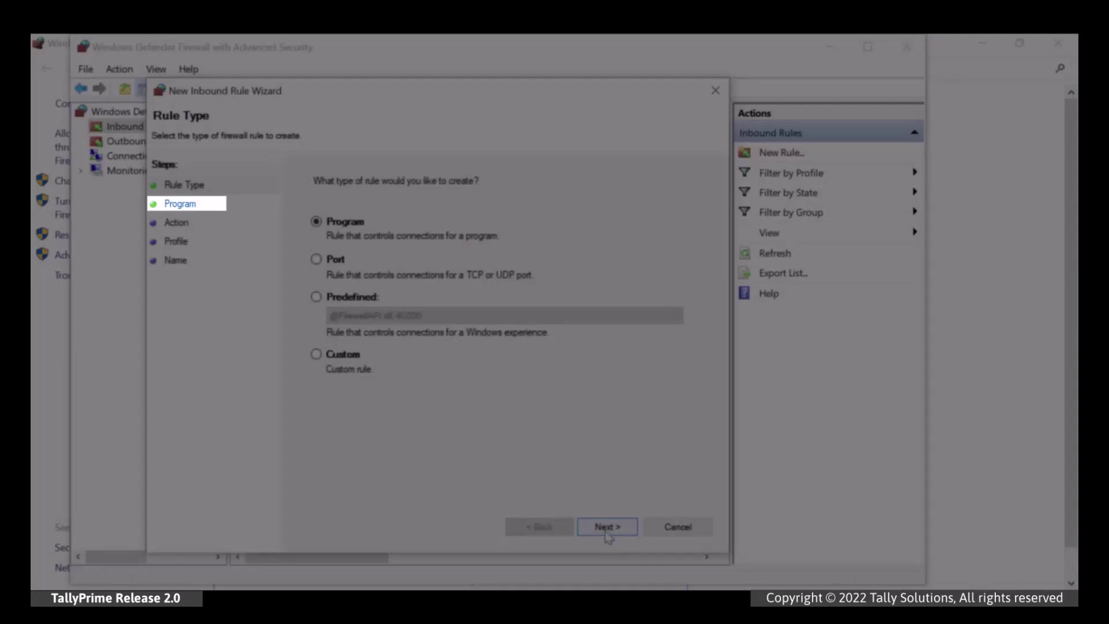
left_click(606, 534)
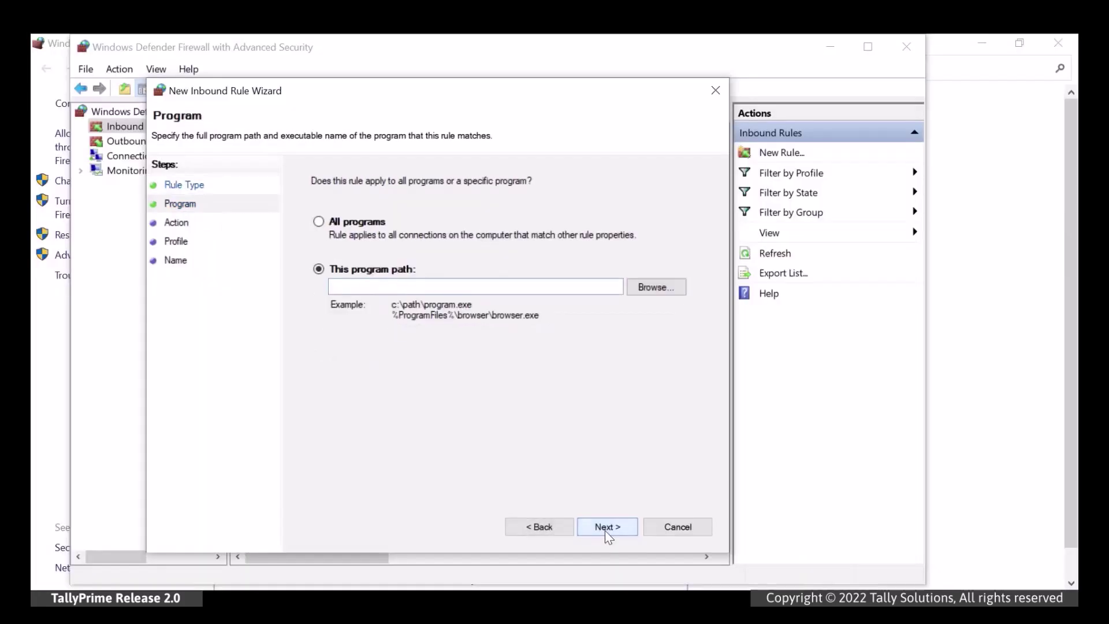
Step: Set the inbound rule's program path to tally.exe in the TallyPrime (10) folder under Program Files
left_click(672, 291)
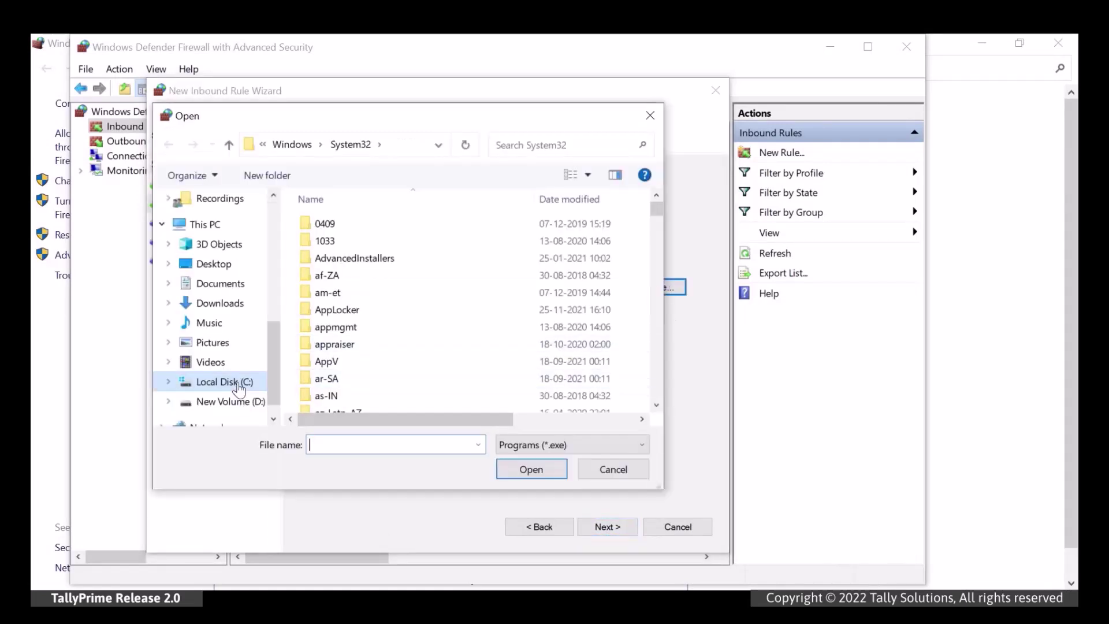
left_click(237, 383)
double_click(359, 336)
scroll(358, 218, "down", 5)
double_click(346, 216)
left_click(346, 311)
left_click(526, 470)
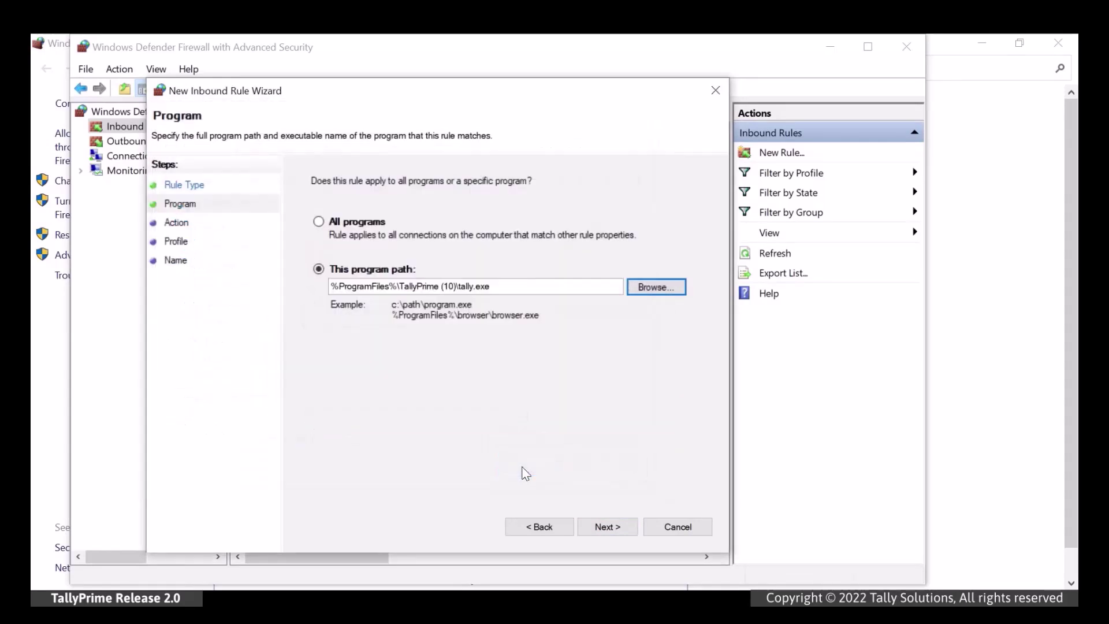
Step: Allow the connection in the inbound rule for the Domain, Private and Public profiles
left_click(606, 527)
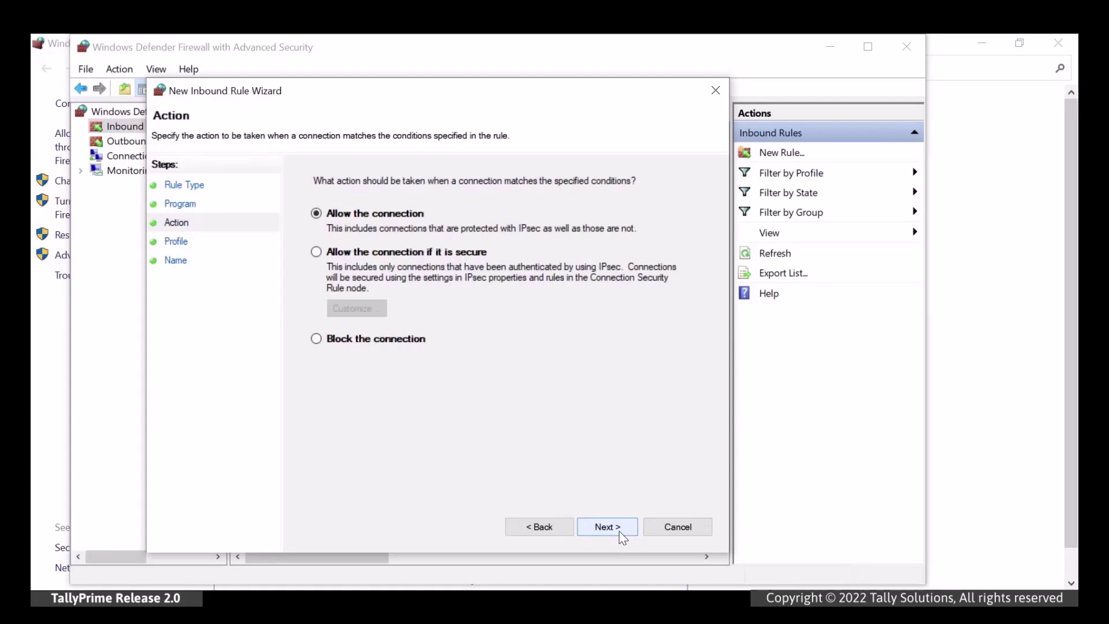
left_click(622, 537)
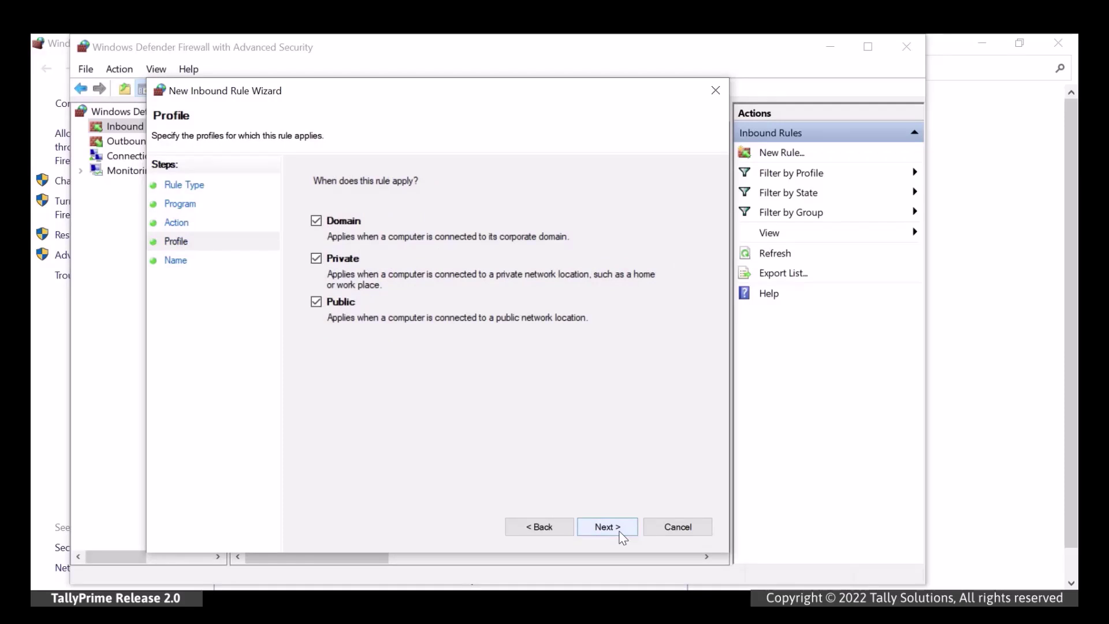
left_click(622, 537)
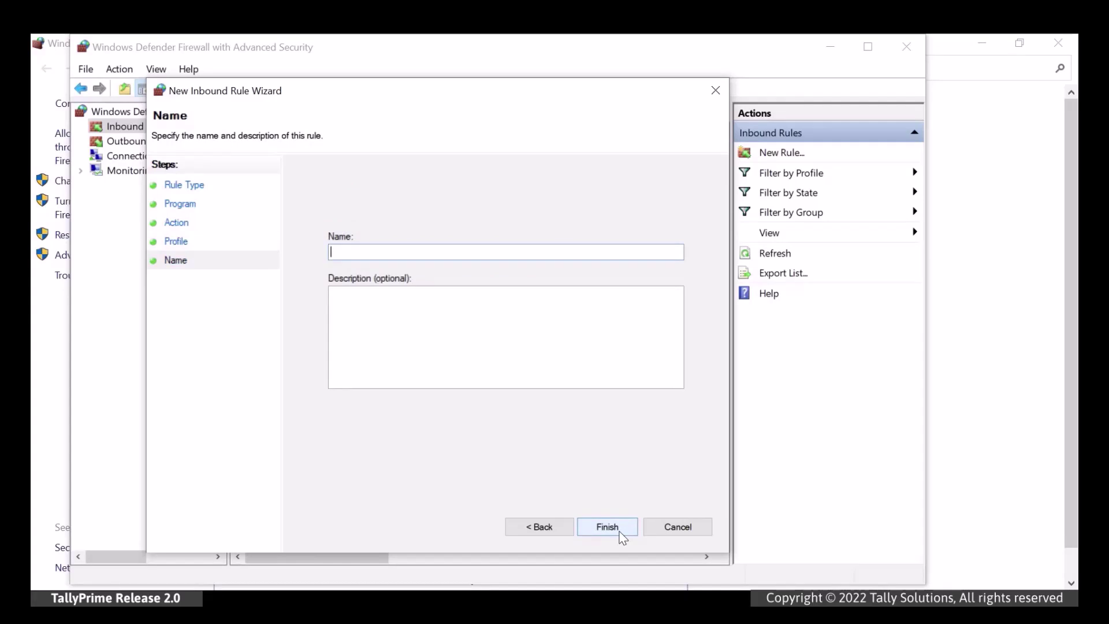
Step: Name the inbound rule "Tally", describe it as "Allow in coming files and information", and finish creating it
type("Tally")
key("Tab")
type("Allow ")
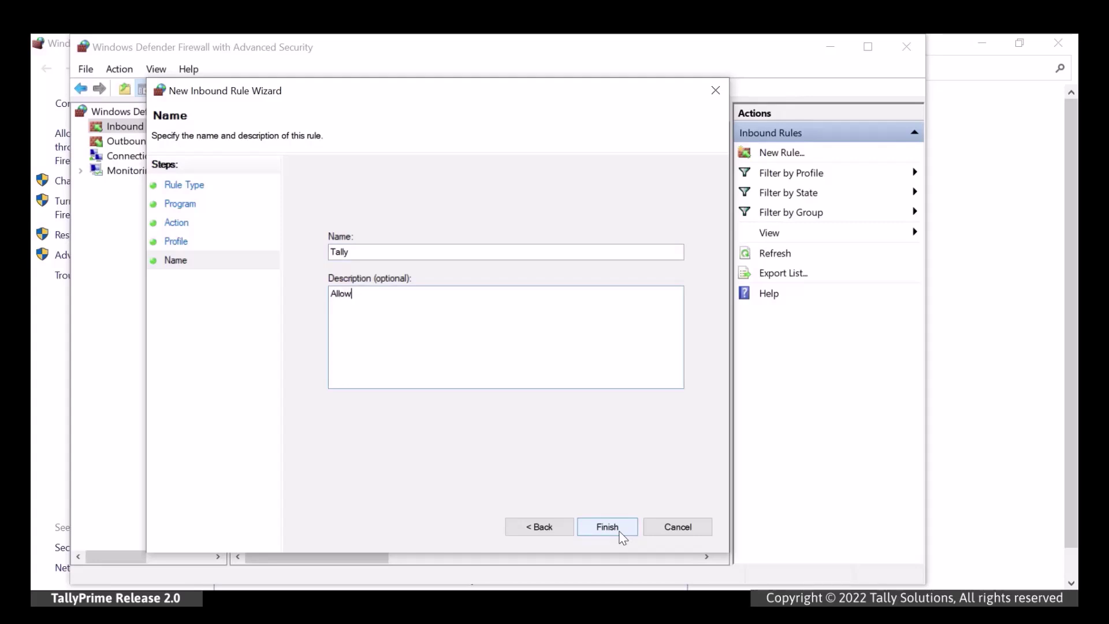
type("in coming files and information")
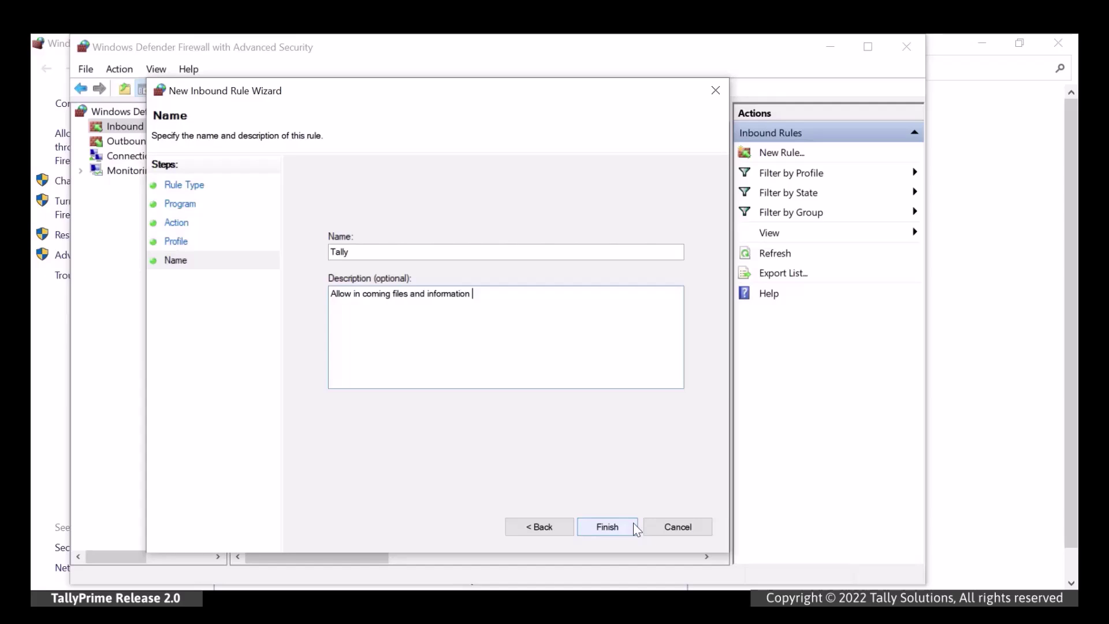
left_click(634, 527)
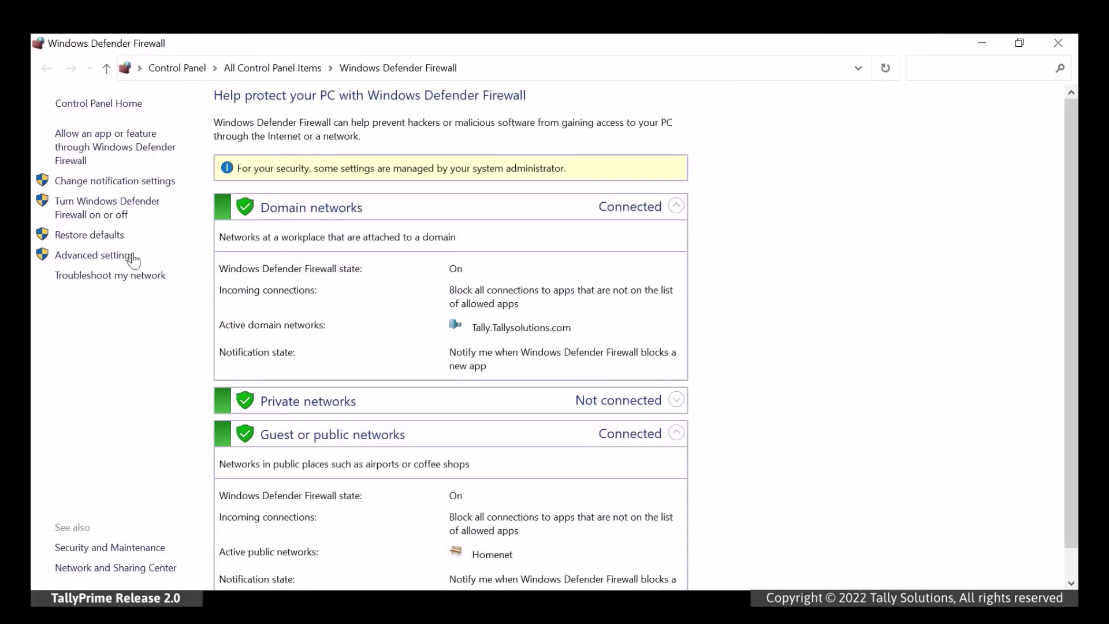
Step: Reopen the firewall's advanced settings and start a new outbound rule of the Program type
left_click(133, 258)
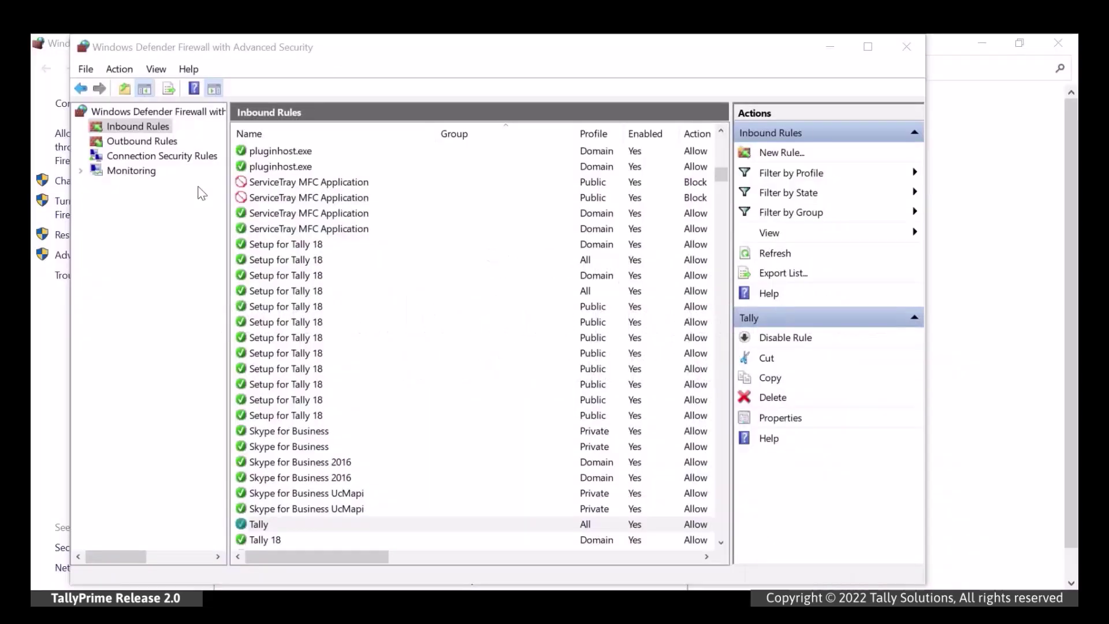
left_click(164, 143)
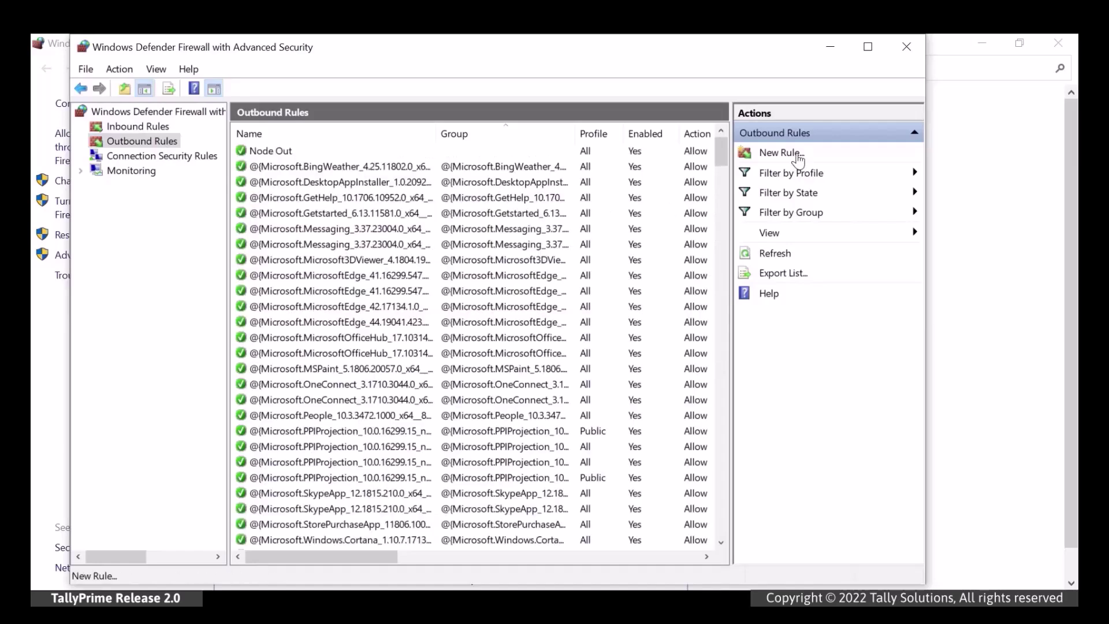
left_click(795, 153)
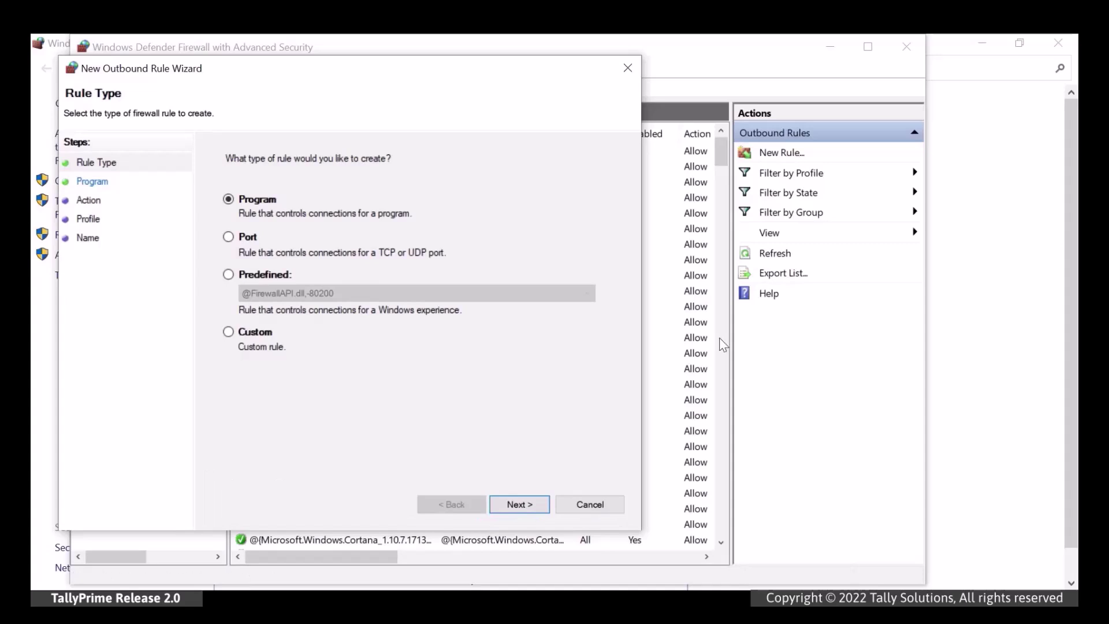
left_click(523, 506)
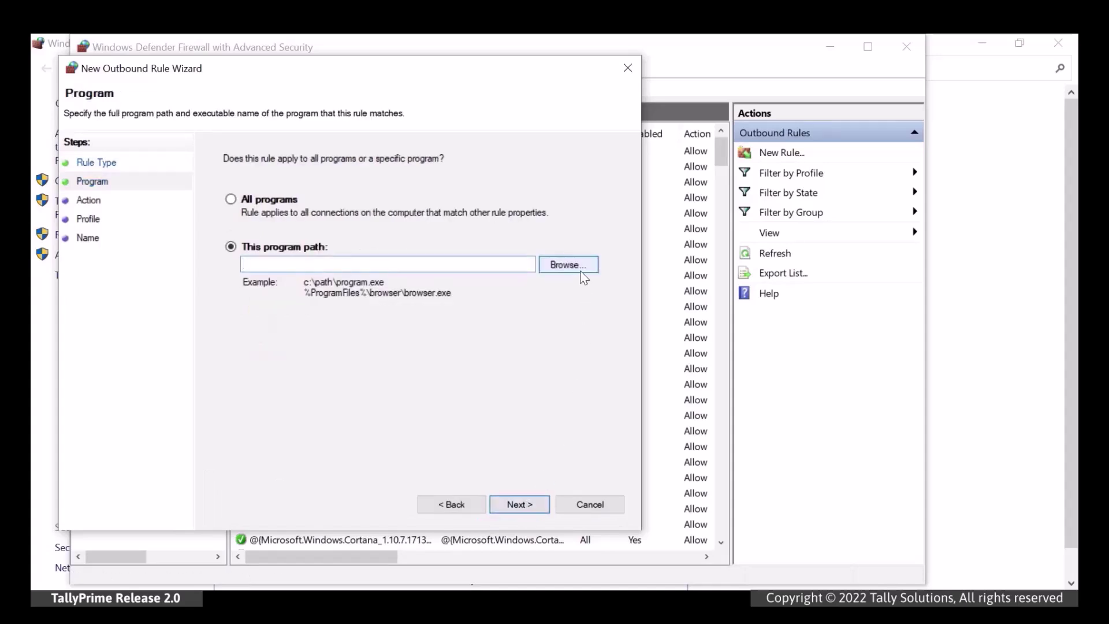
Step: Set the outbound rule's program to tally.exe from the TallyPrime (10) folder
left_click(582, 271)
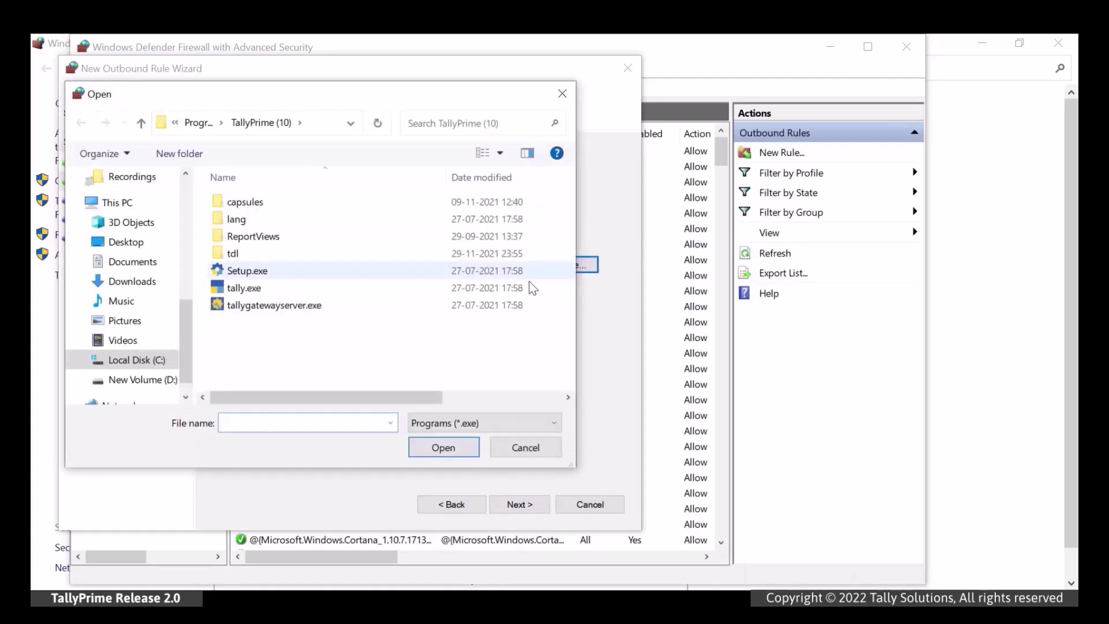
left_click(269, 290)
left_click(443, 448)
left_click(542, 510)
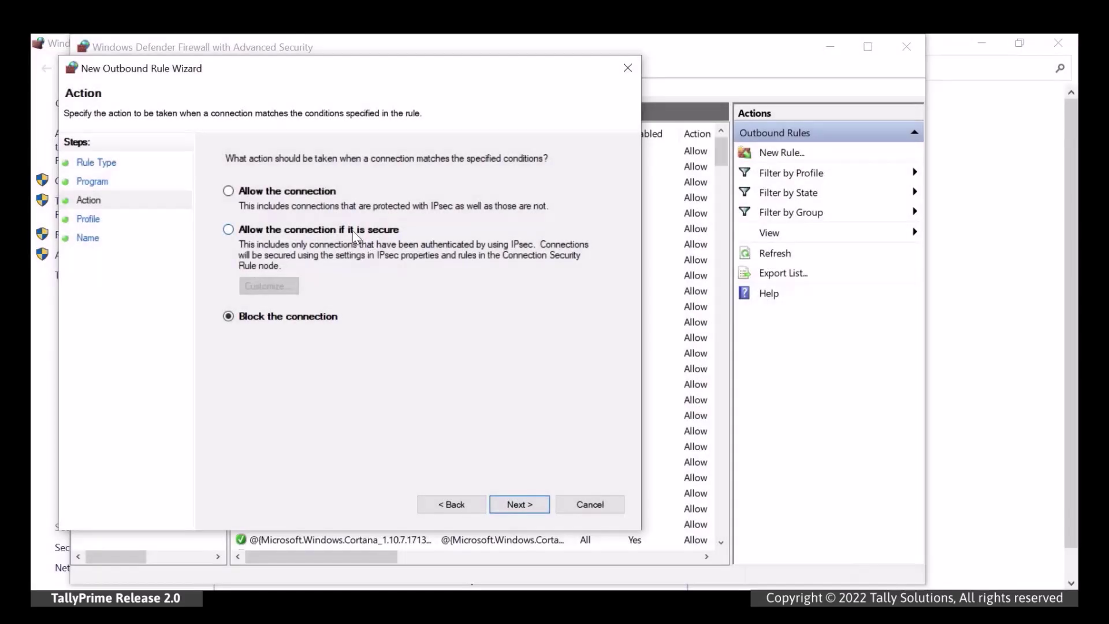
Step: Allow the connection in the outbound rule and apply it to the Domain, Private and Public profiles
left_click(321, 195)
left_click(536, 512)
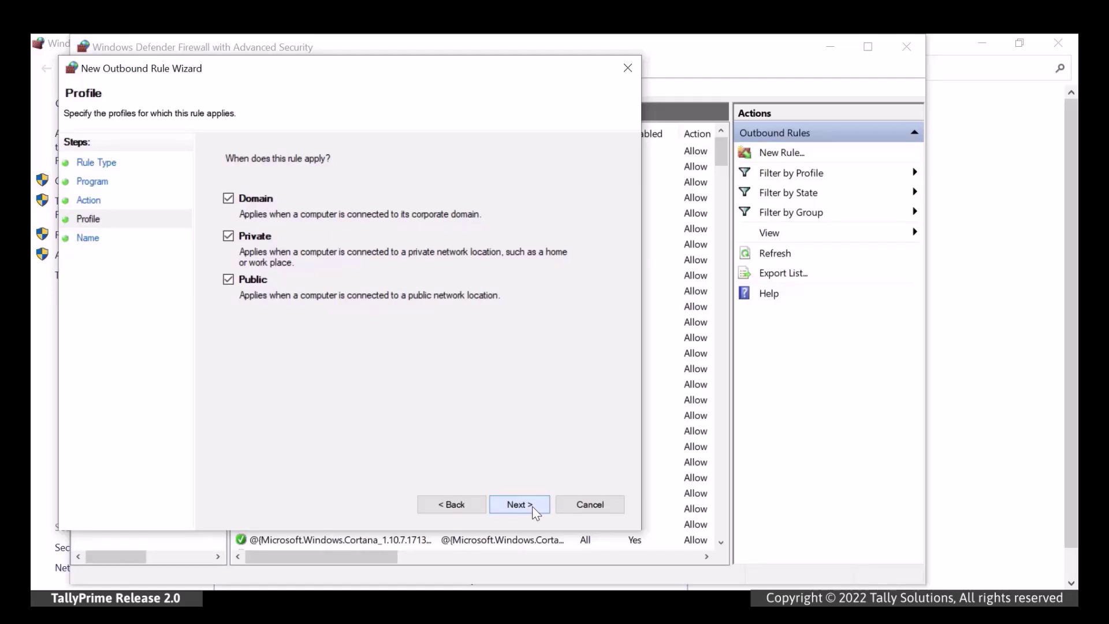
left_click(534, 510)
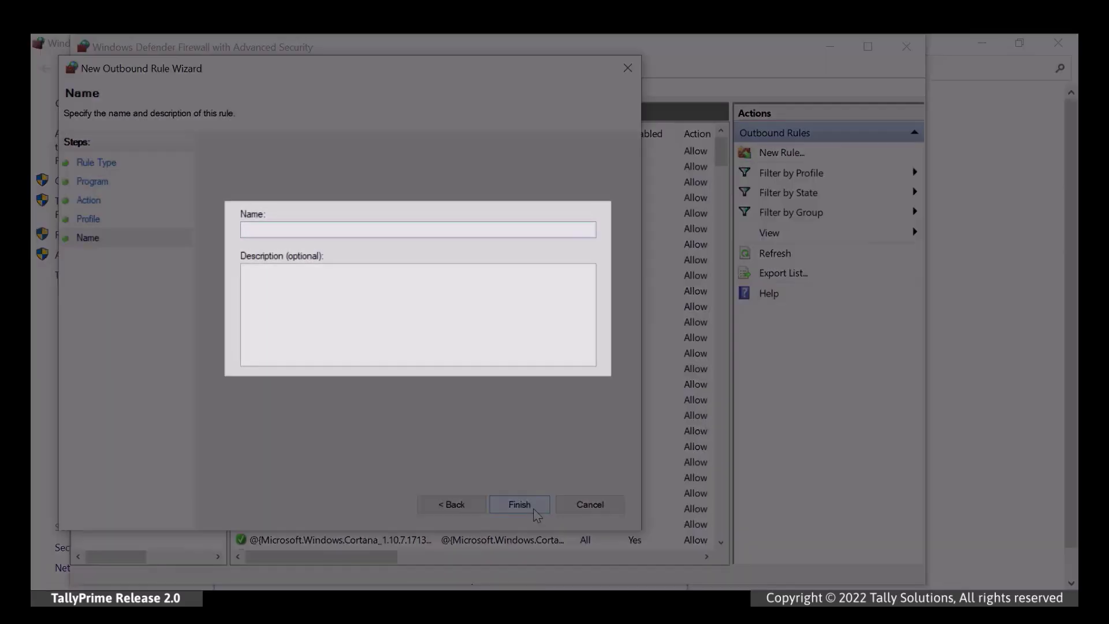
Step: Name the outbound rule "Tally-Outbound", describe it as "Allow transfer of files from TallyPrime", and finish creating it
type("Tally-Outbound")
key("Tab")
type("Allow tra")
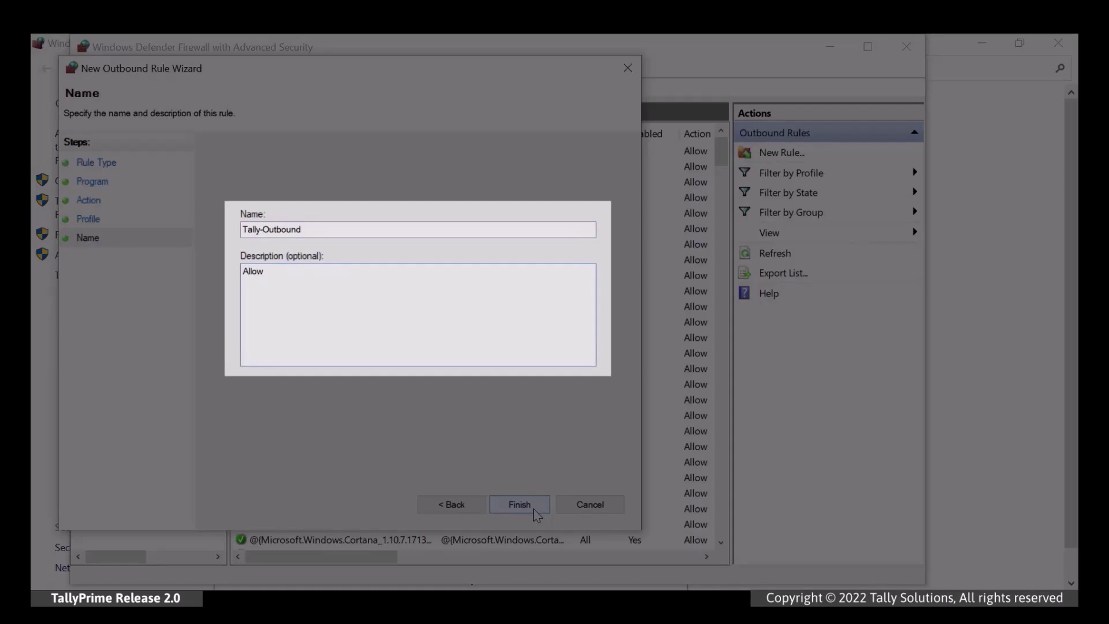
type("nsfer of files from TallyPrime")
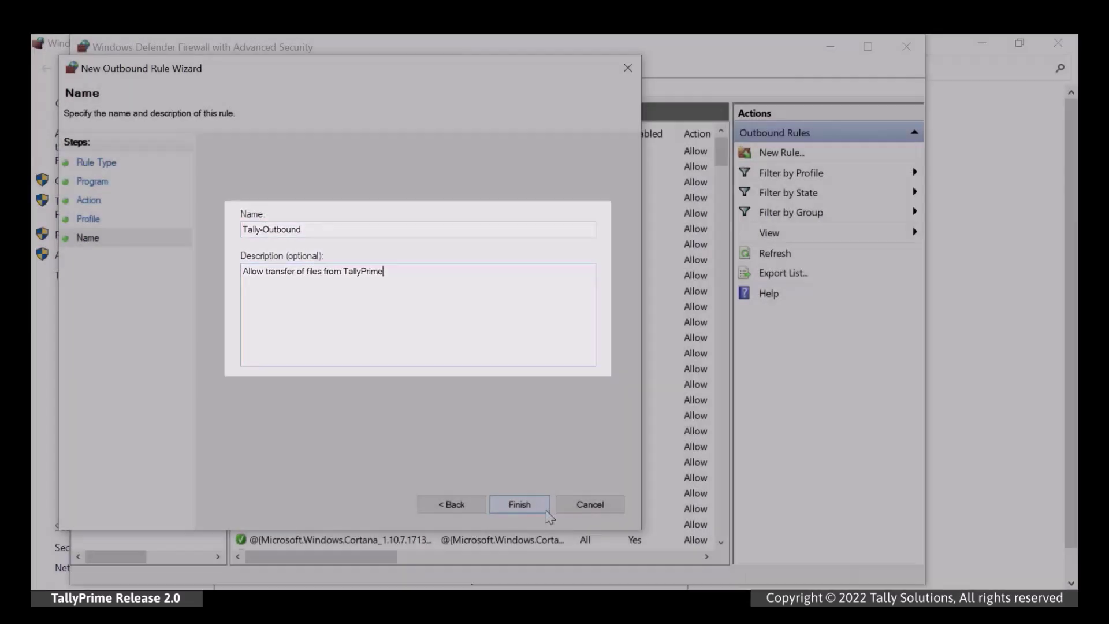
left_click(519, 504)
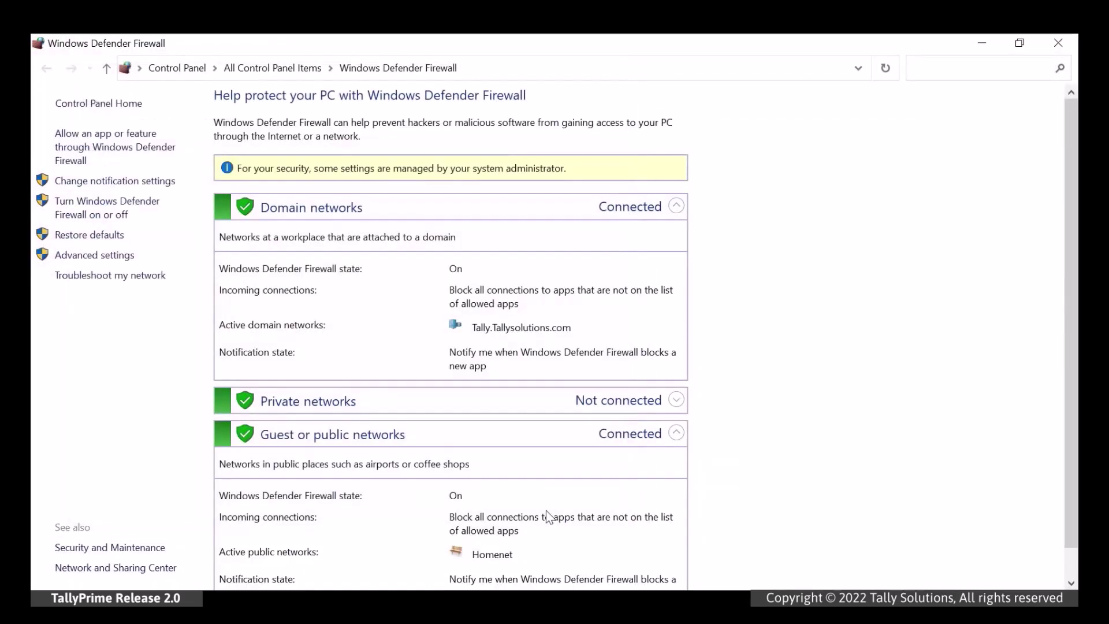
Step: Open the outbound rules list in the advanced firewall settings to check the Tally-Outbound rule
left_click(115, 259)
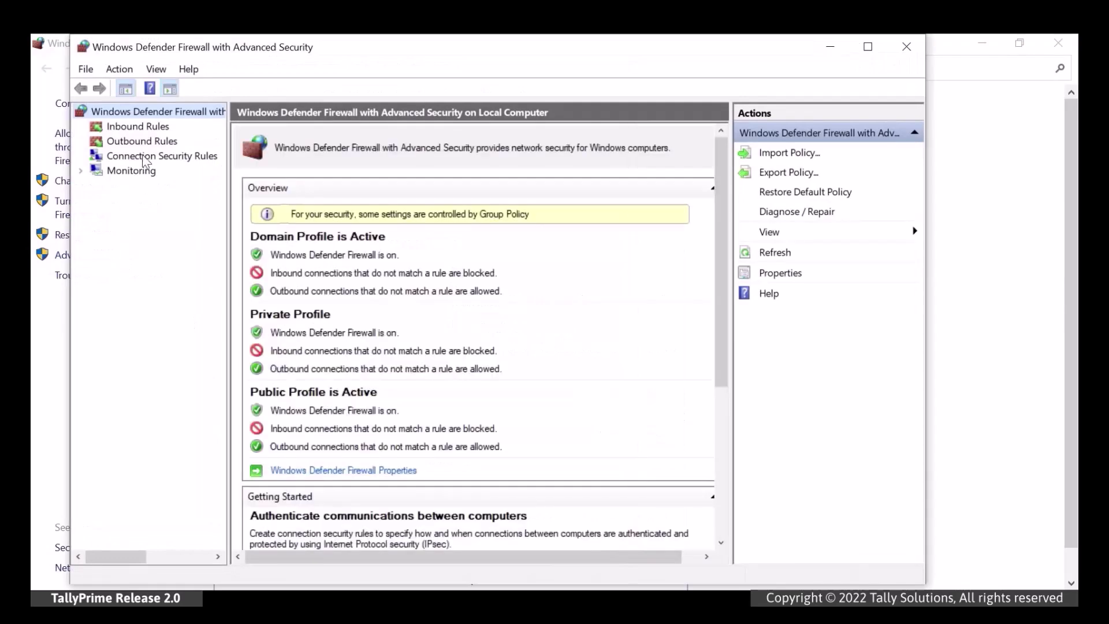
left_click(152, 143)
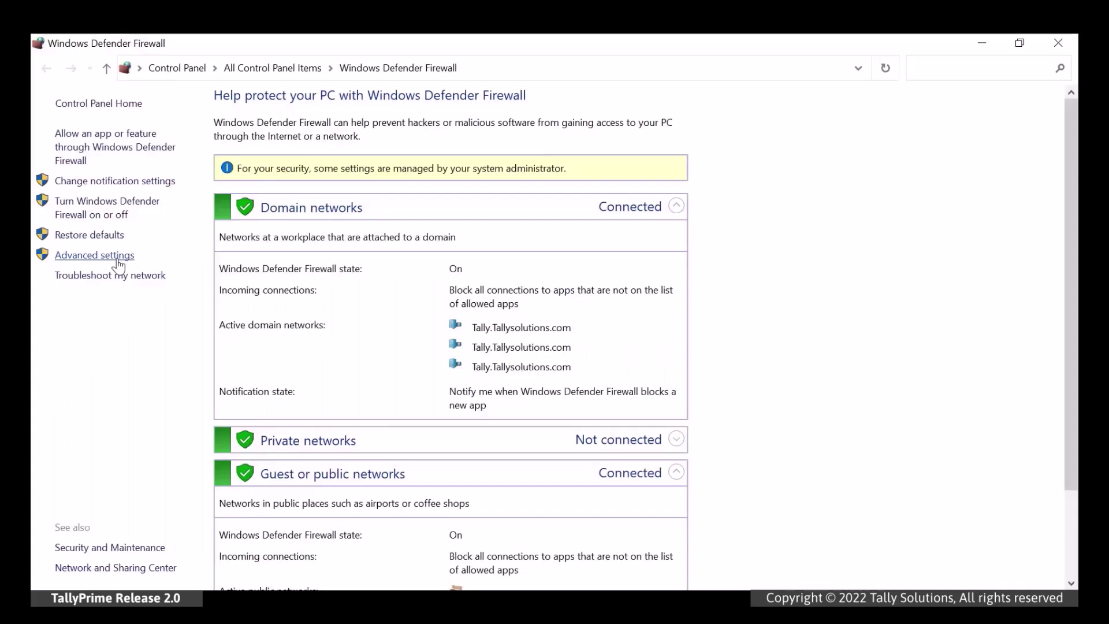
Step: Start a new inbound program rule in the advanced firewall settings for tallygatewayserver.exe from the TallyPrime (10) folder
left_click(116, 260)
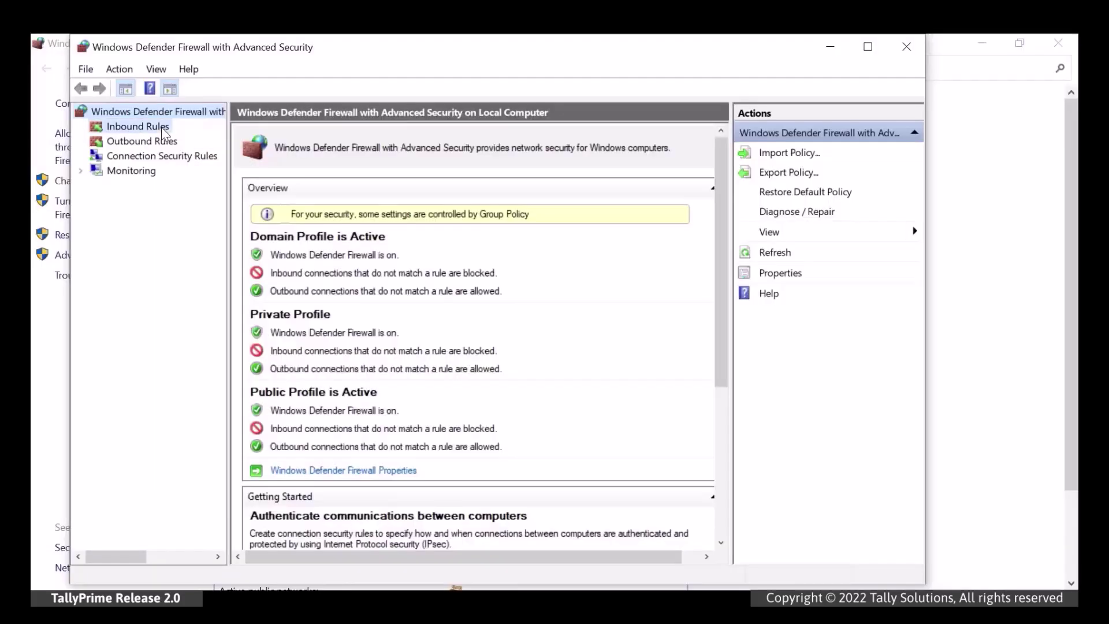
left_click(161, 127)
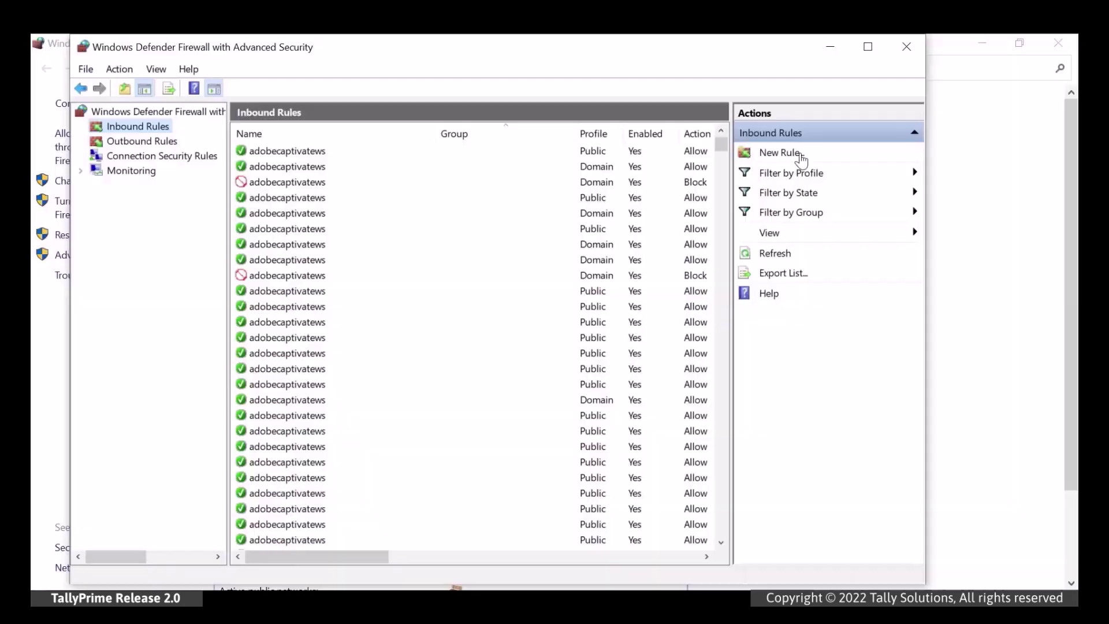
left_click(779, 152)
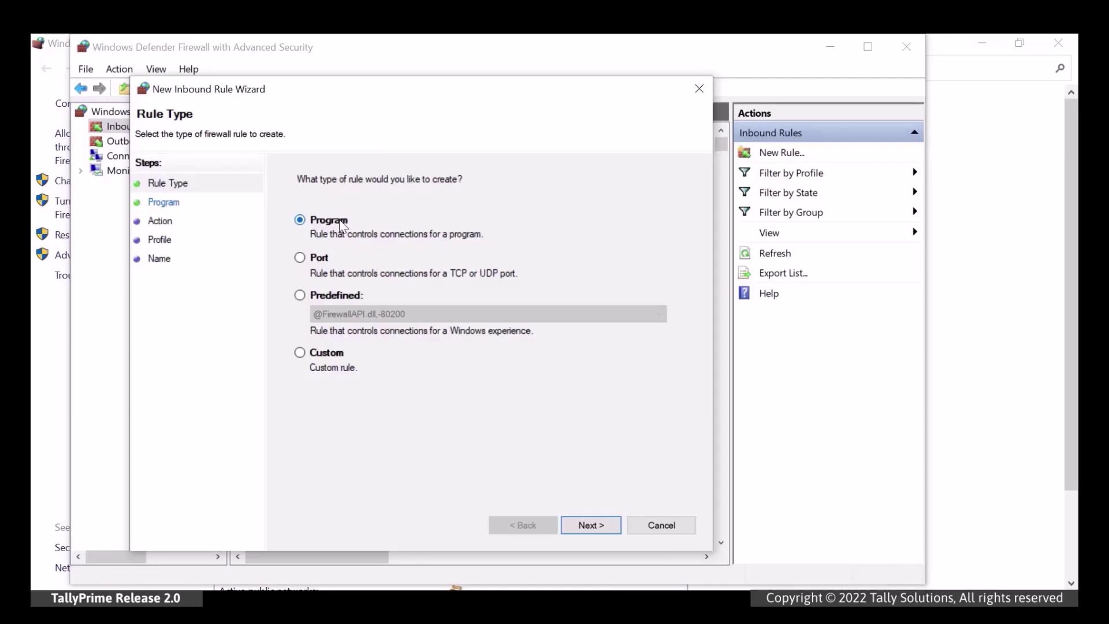
left_click(605, 524)
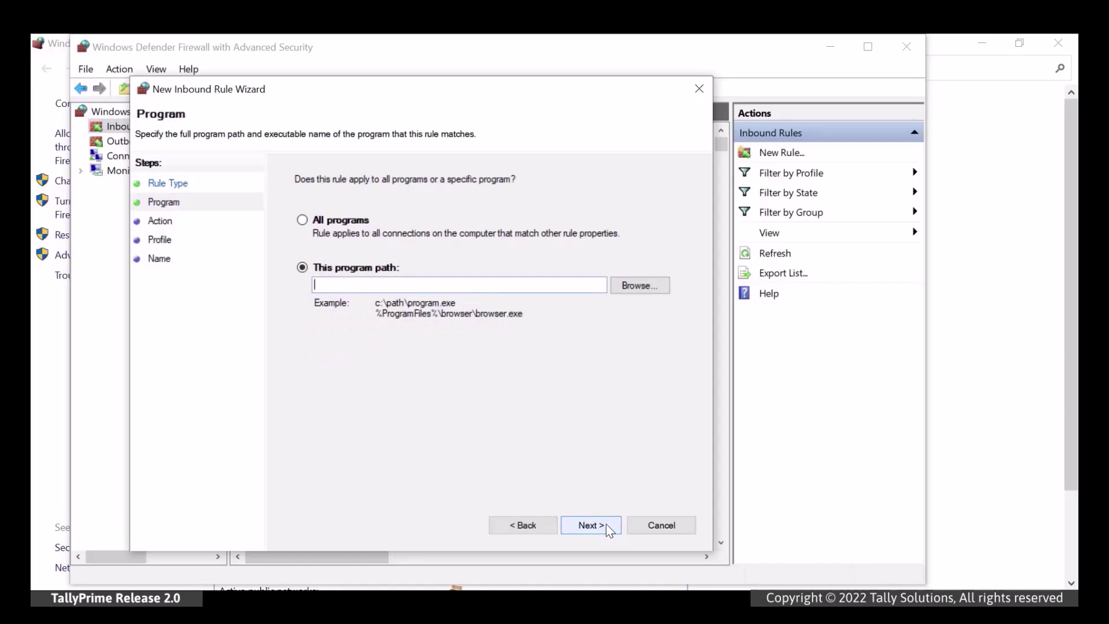
left_click(650, 291)
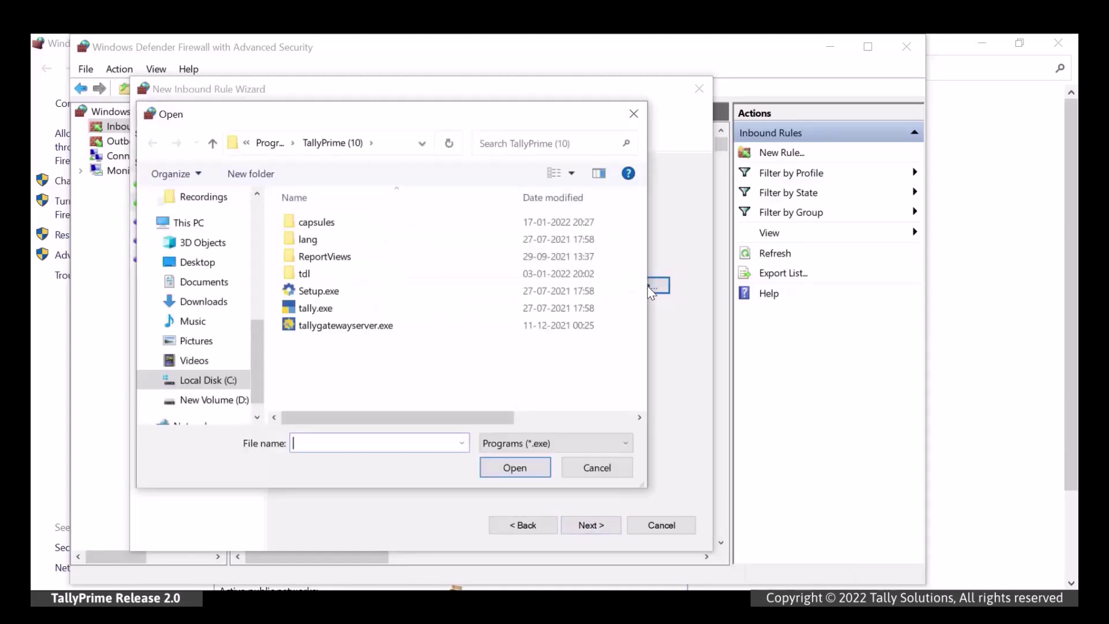
left_click(347, 326)
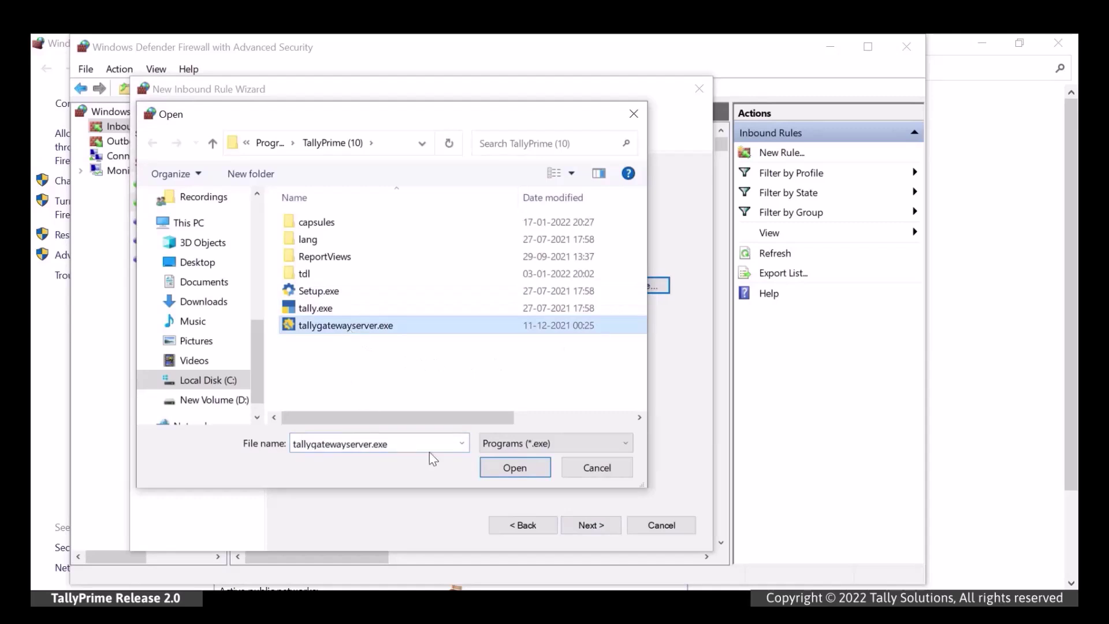
left_click(504, 470)
left_click(609, 527)
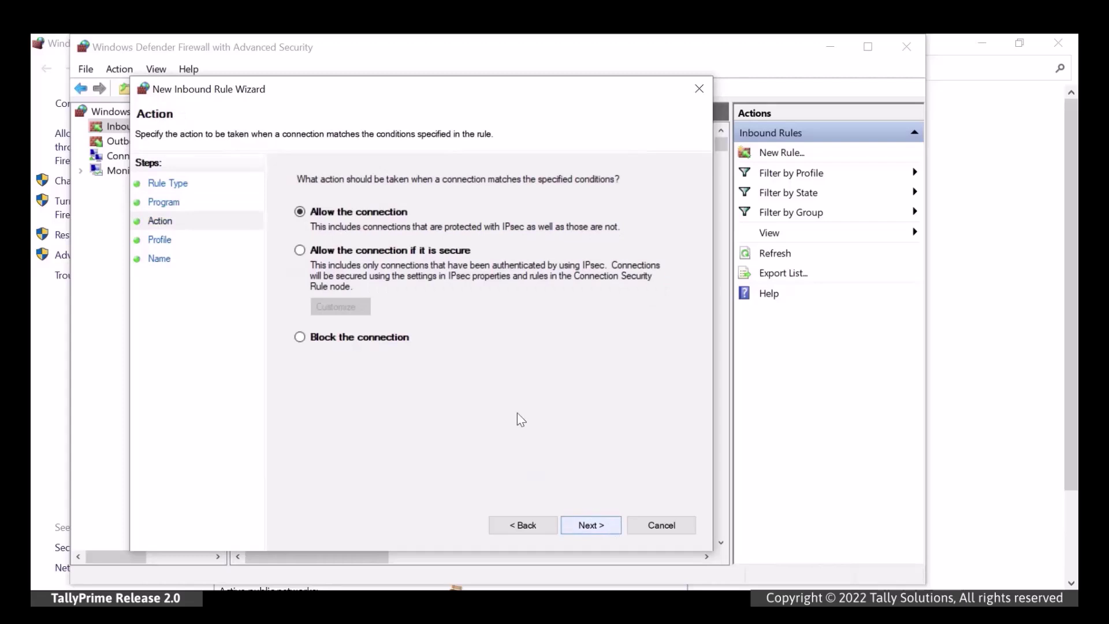
Step: Allow the connection on the Domain, Private and Public profiles and finish the inbound rule with the name "gateway-server-inbound"
left_click(614, 529)
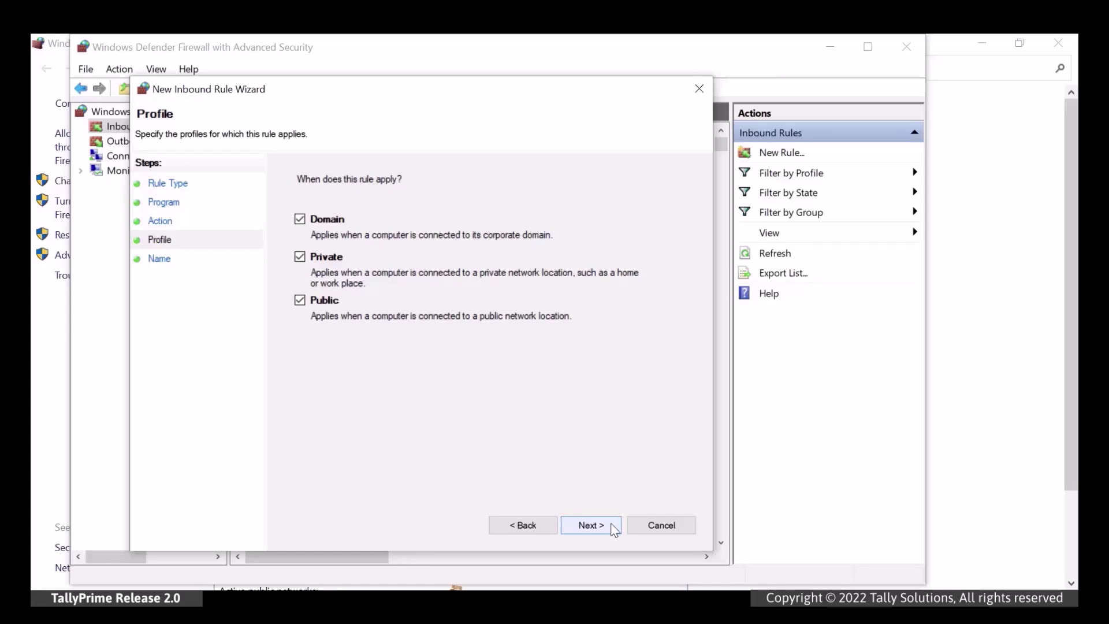
left_click(613, 529)
type("gateway-server-inbound")
left_click(595, 528)
left_click(612, 534)
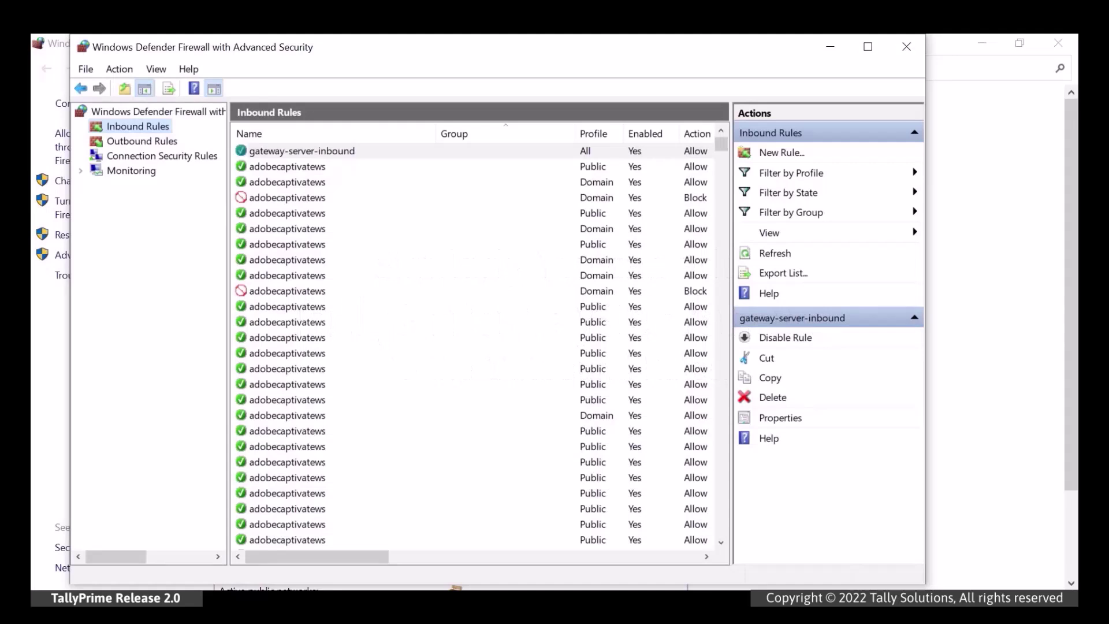
Step: Start a new outbound program rule for tallygatewayserver.exe from the TallyPrime (10) folder
left_click(154, 143)
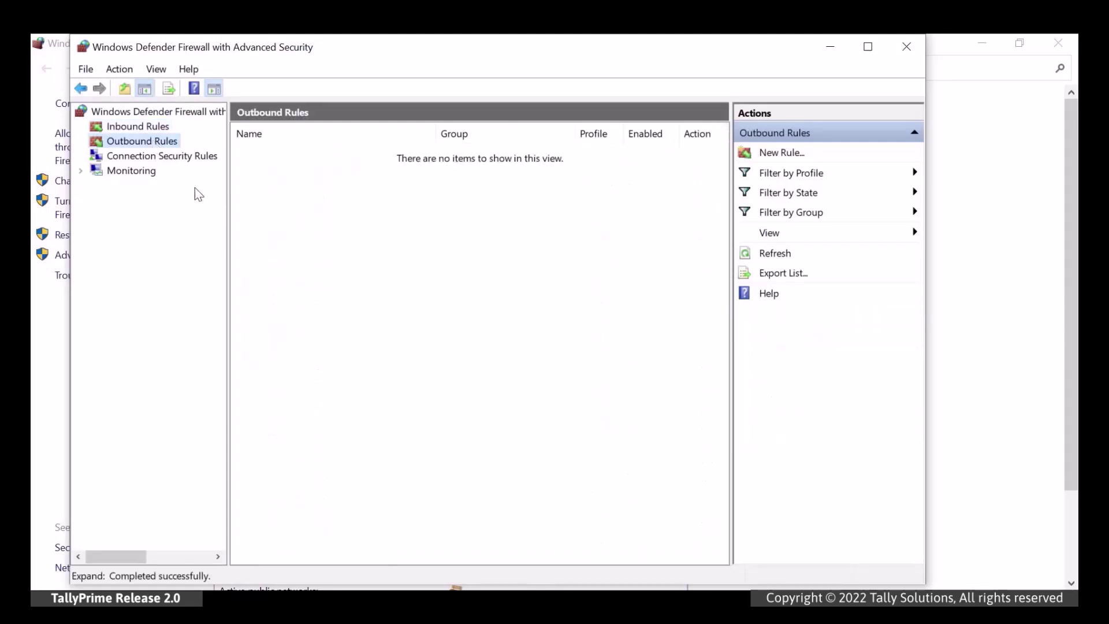
left_click(789, 154)
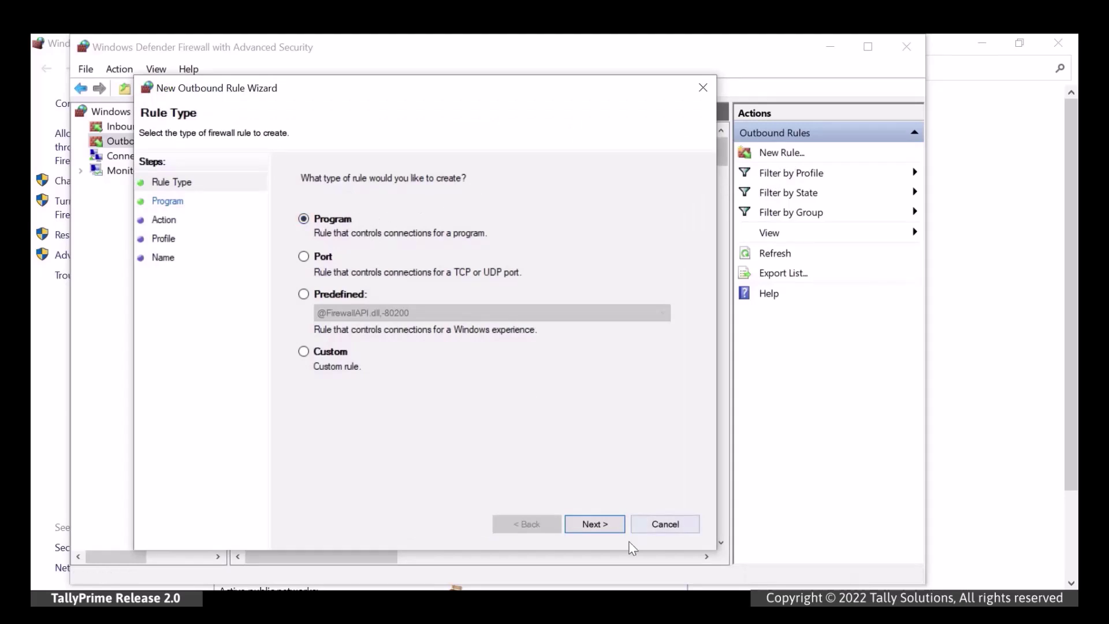
left_click(602, 528)
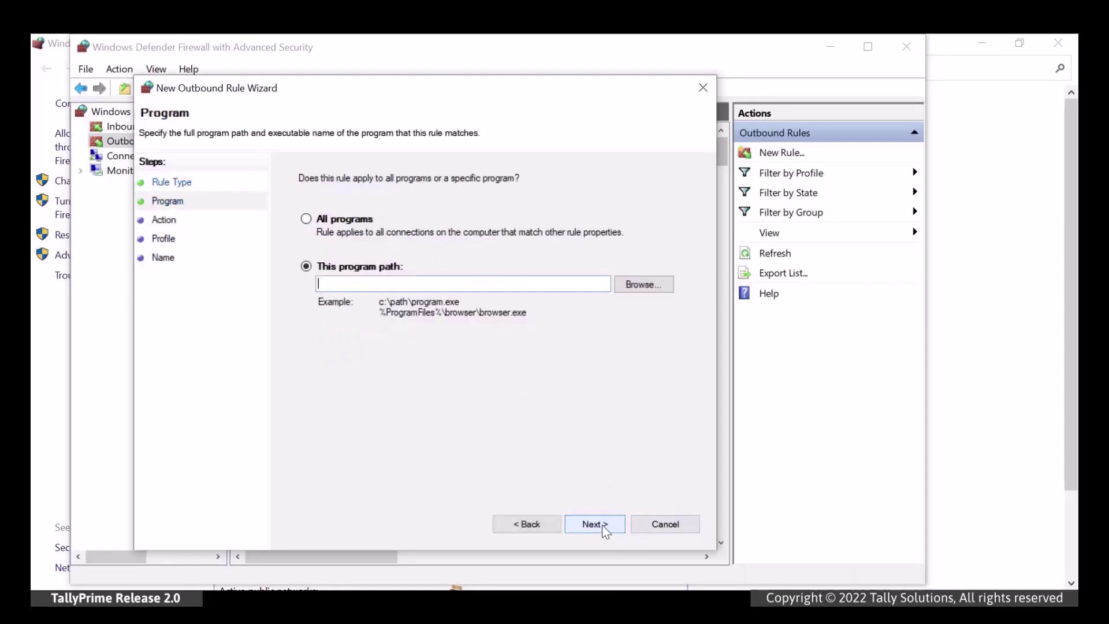
left_click(654, 286)
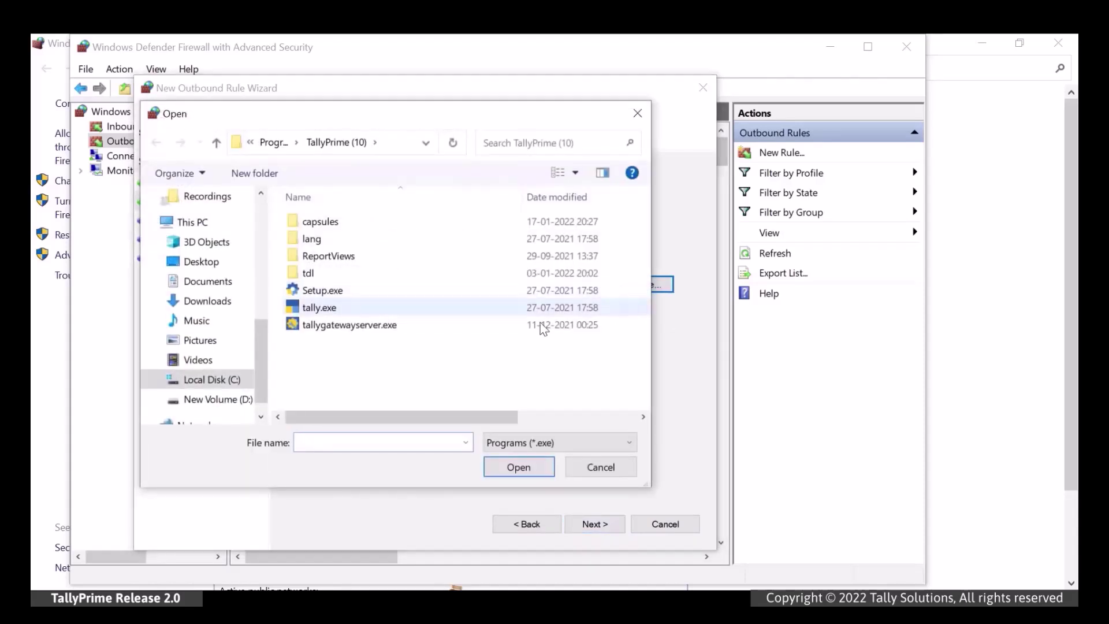
left_click(359, 327)
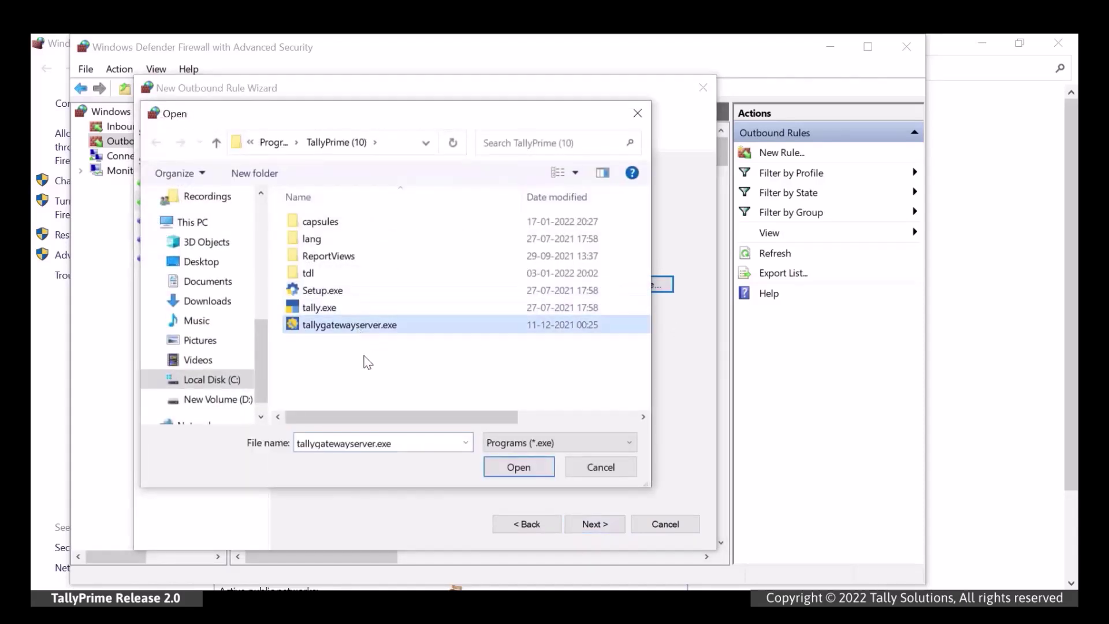
left_click(518, 468)
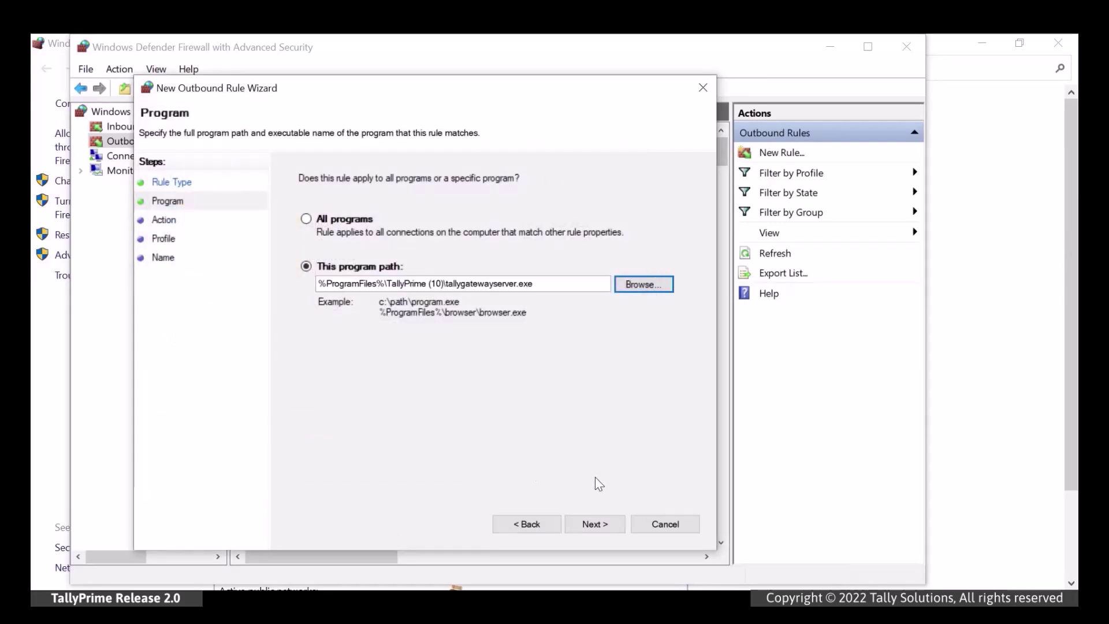
left_click(615, 524)
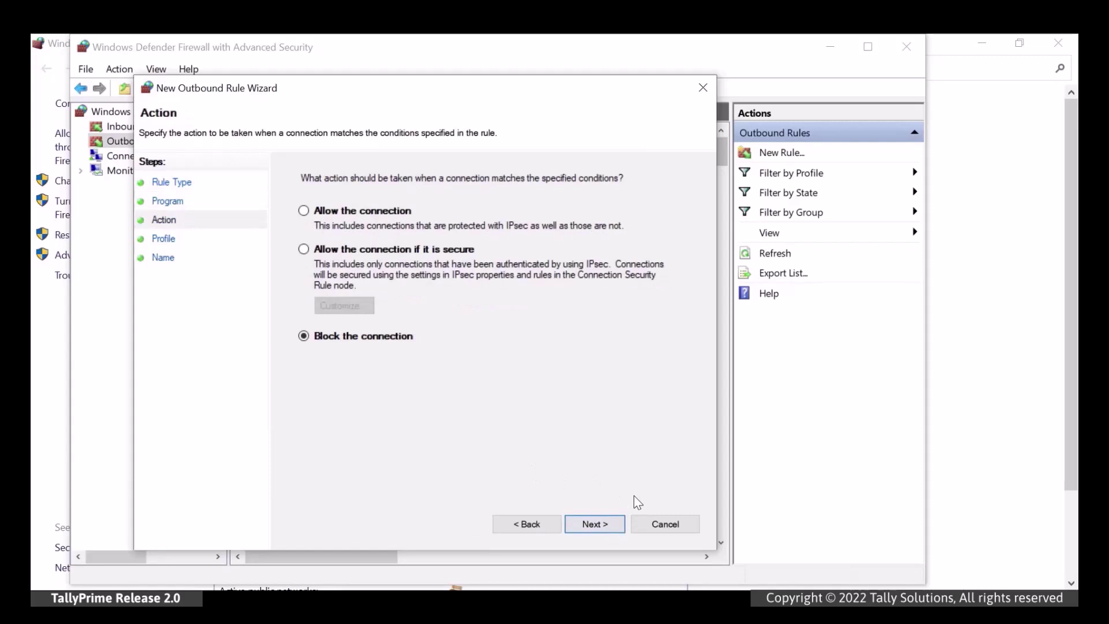
Step: Allow the connection on all three profiles, finish the outbound rule as "gateway-server-outbound", and close the advanced firewall settings
left_click(400, 212)
left_click(621, 527)
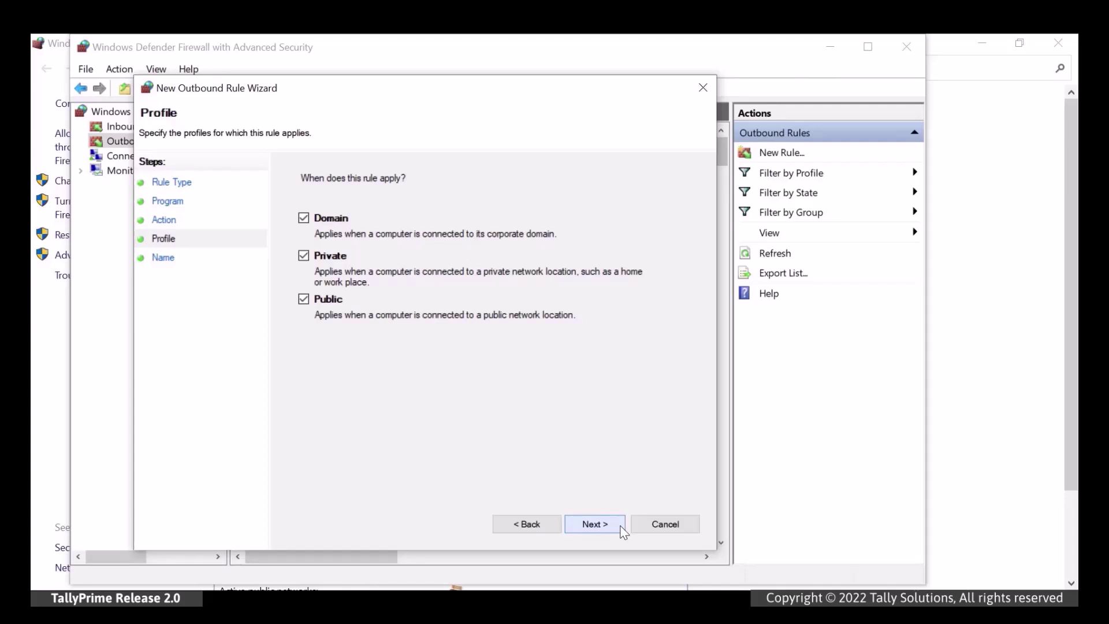
left_click(623, 532)
type("g")
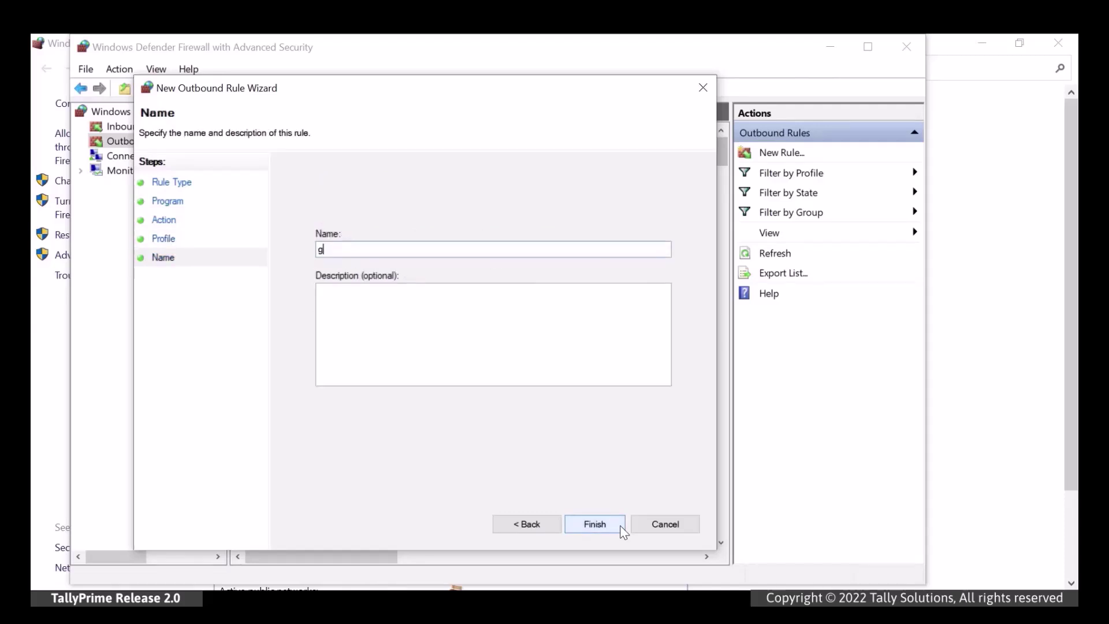
type("ateway-server-outbound")
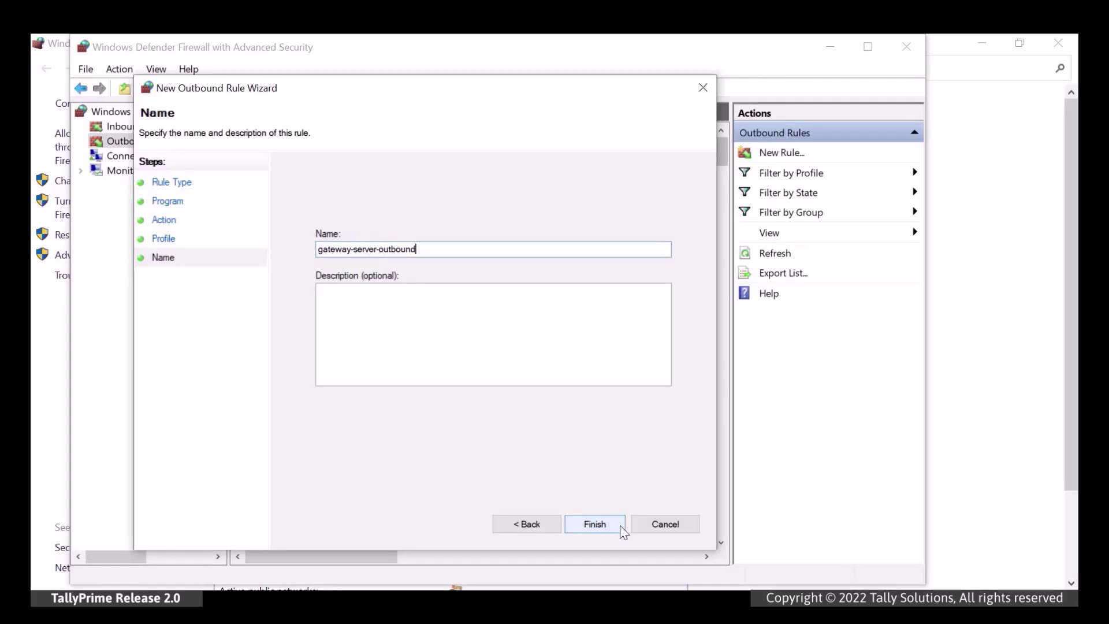
left_click(620, 524)
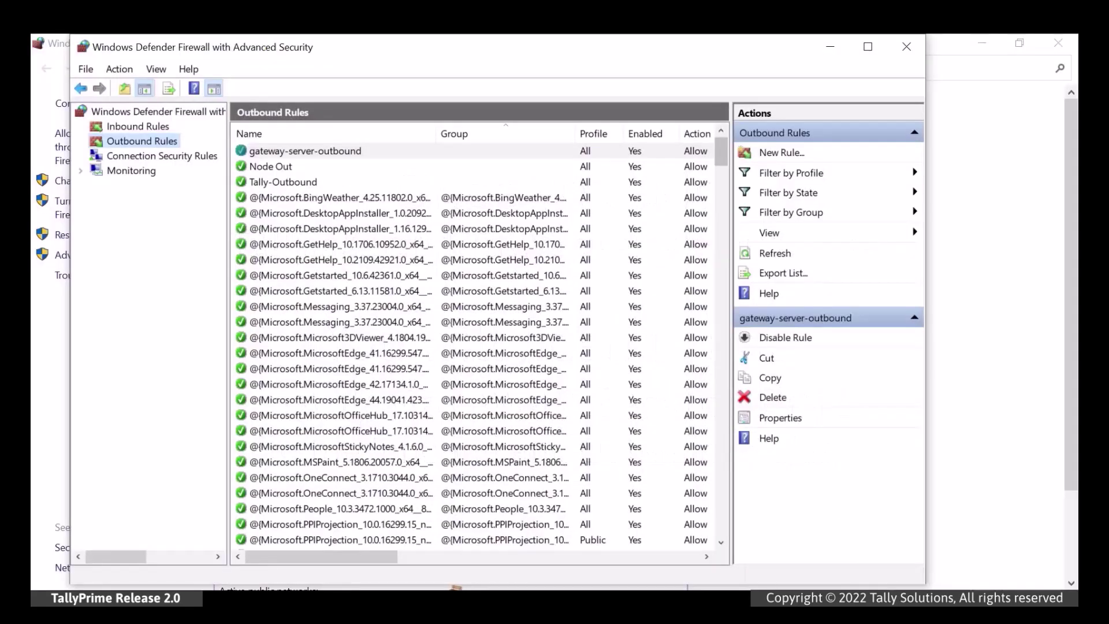
key("alt+F4")
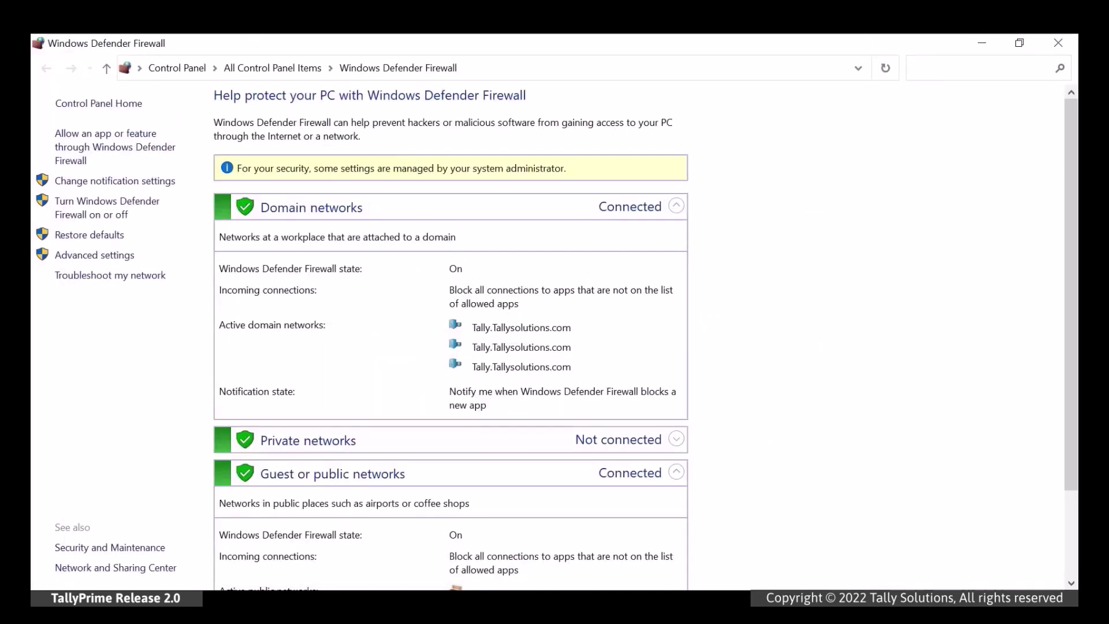
Step: Start a new inbound port rule in the advanced firewall settings for TCP with the specific local port 10005
left_click(117, 257)
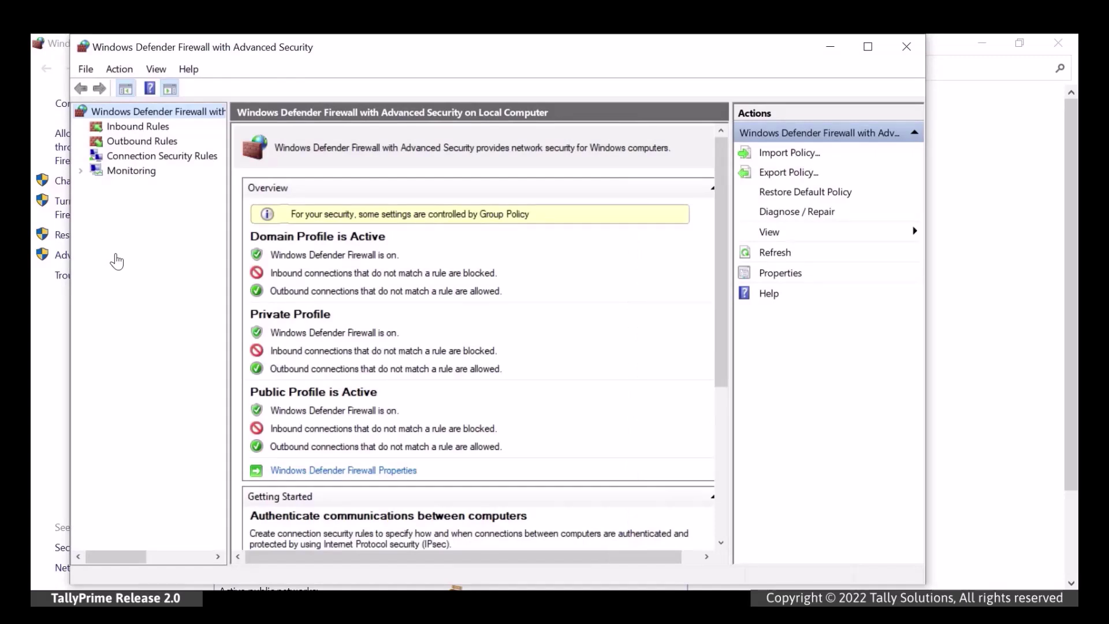
left_click(156, 130)
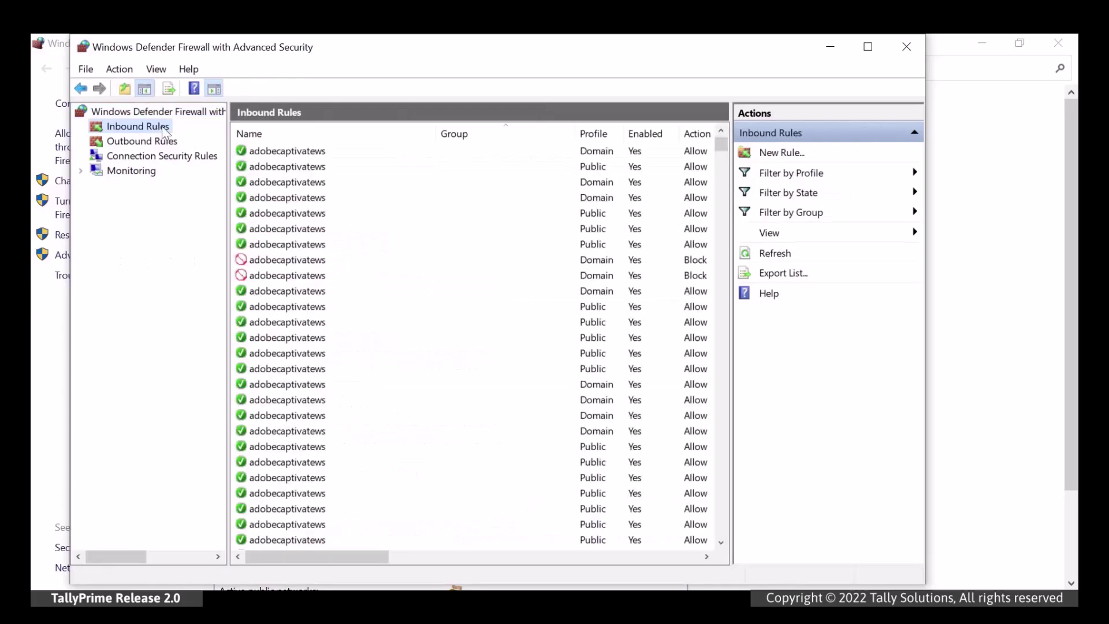
left_click(801, 157)
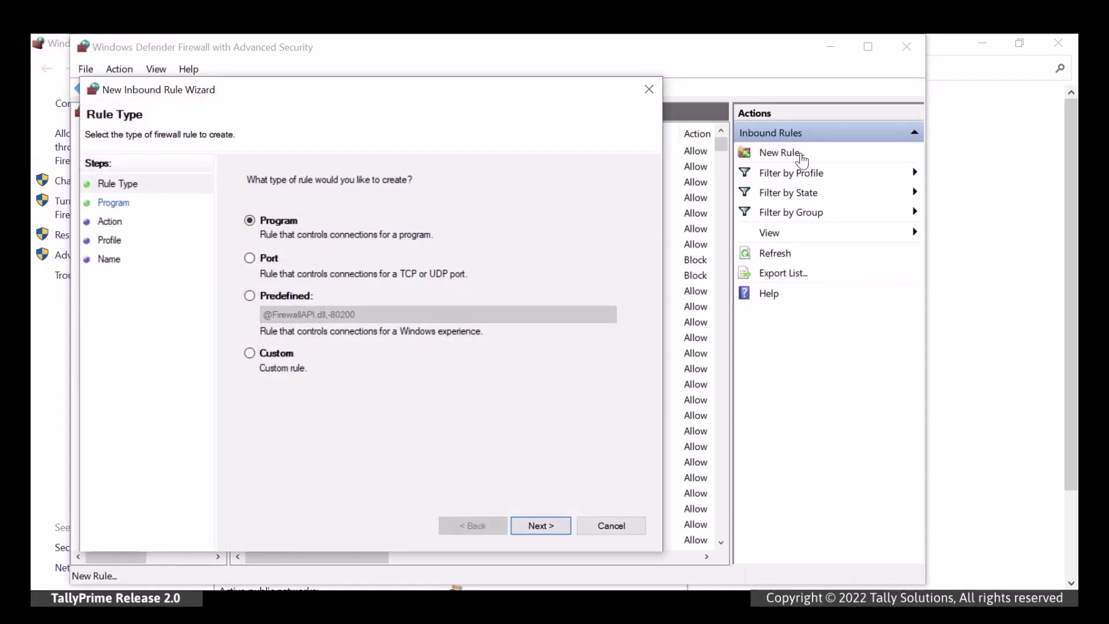
left_click(266, 264)
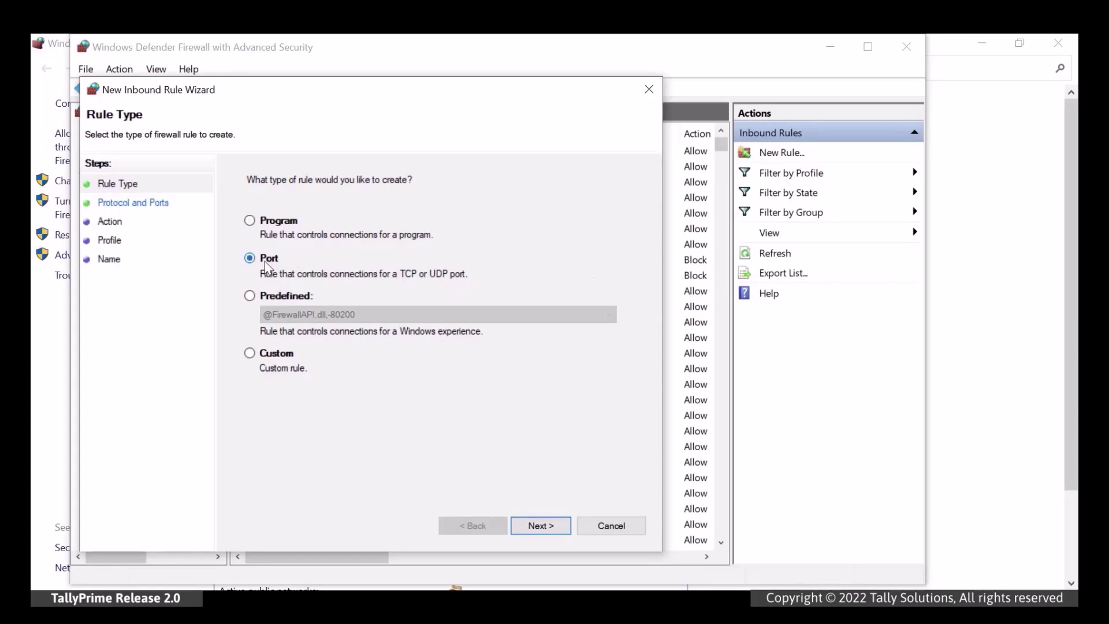
left_click(565, 528)
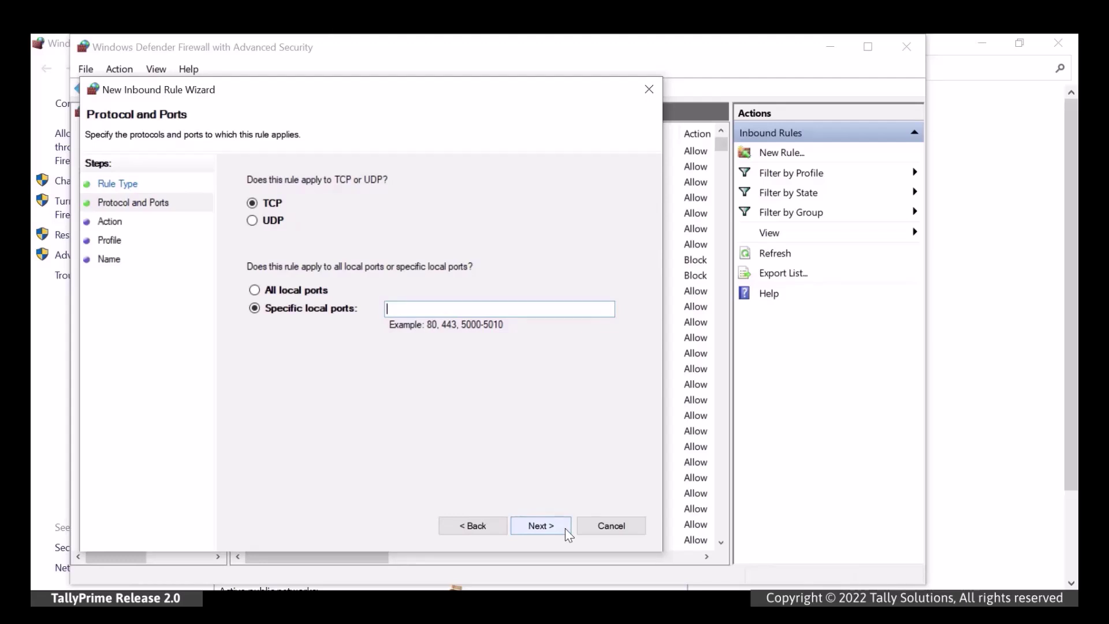
type("10005")
left_click(564, 527)
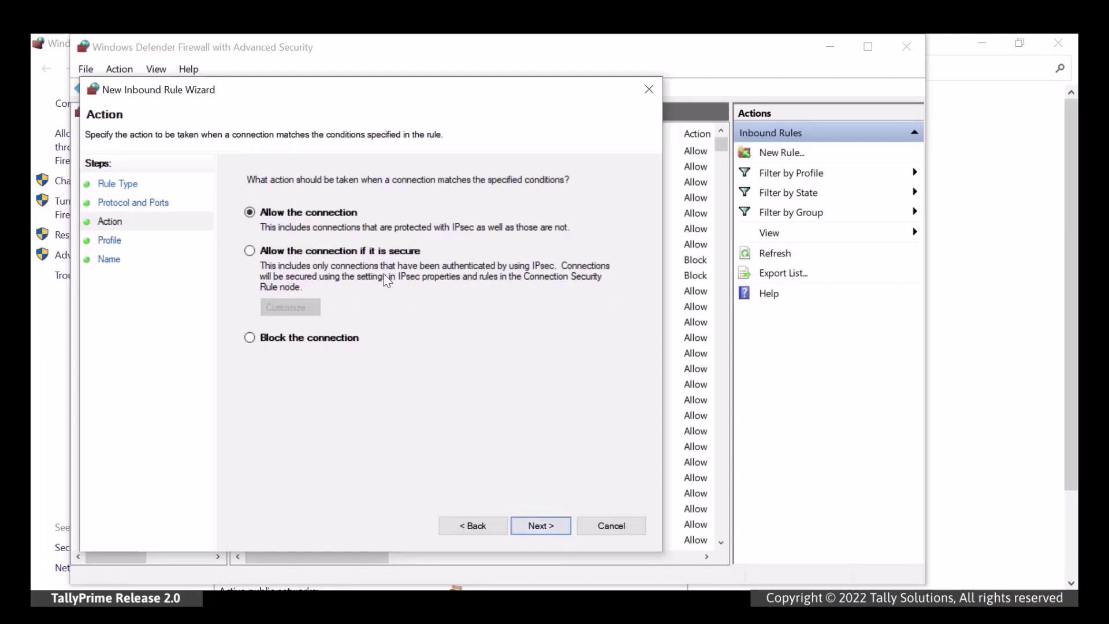
Step: Allow the connection on the Domain, Private and Public profiles and finish the inbound port rule with the name "port-inbound"
left_click(566, 529)
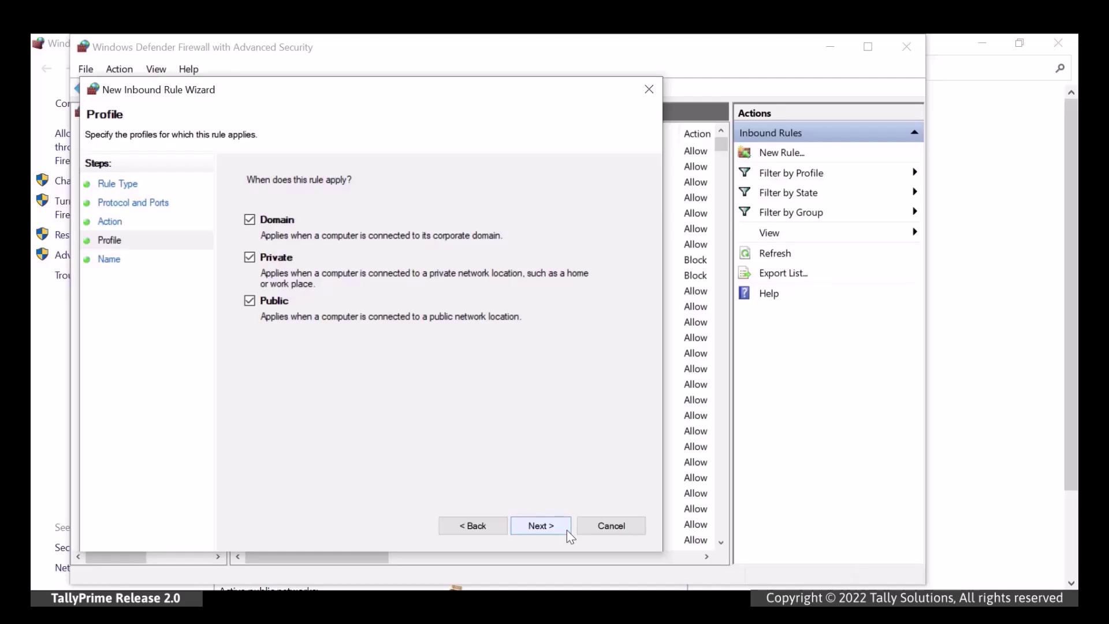
left_click(541, 525)
type("port-")
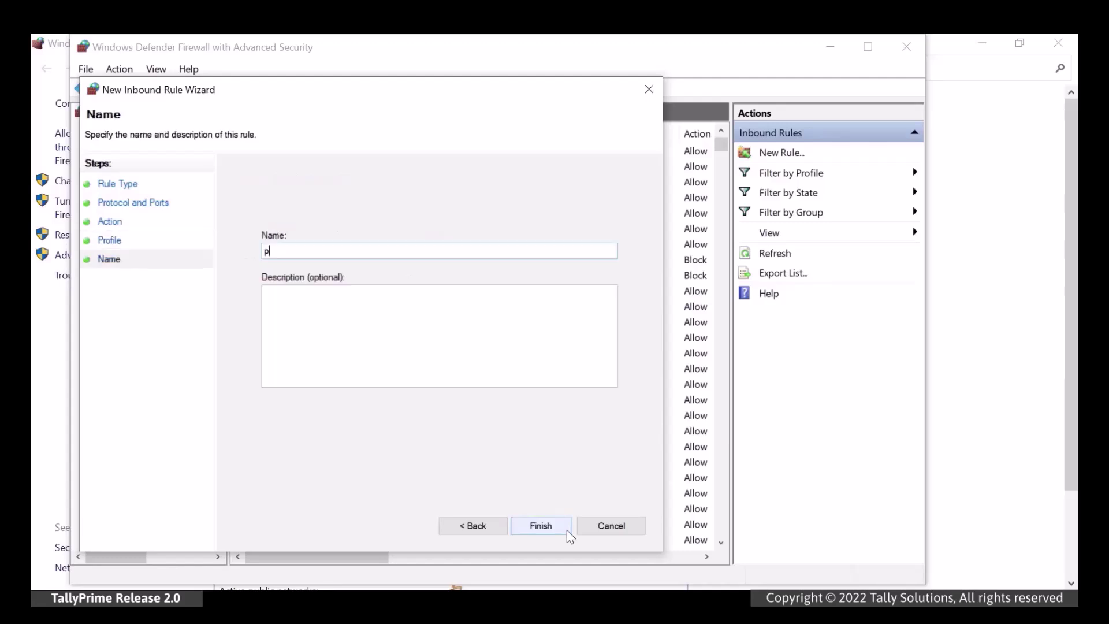
type("inbound")
left_click(562, 524)
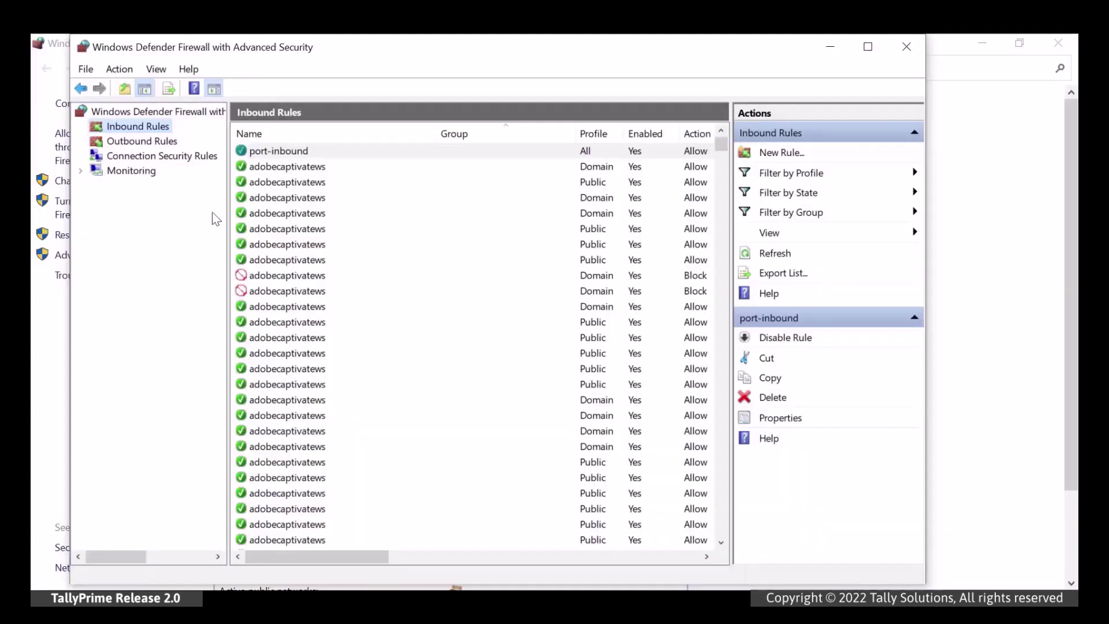
Step: Start a new outbound port rule for TCP with the specific remote port 10005
left_click(158, 144)
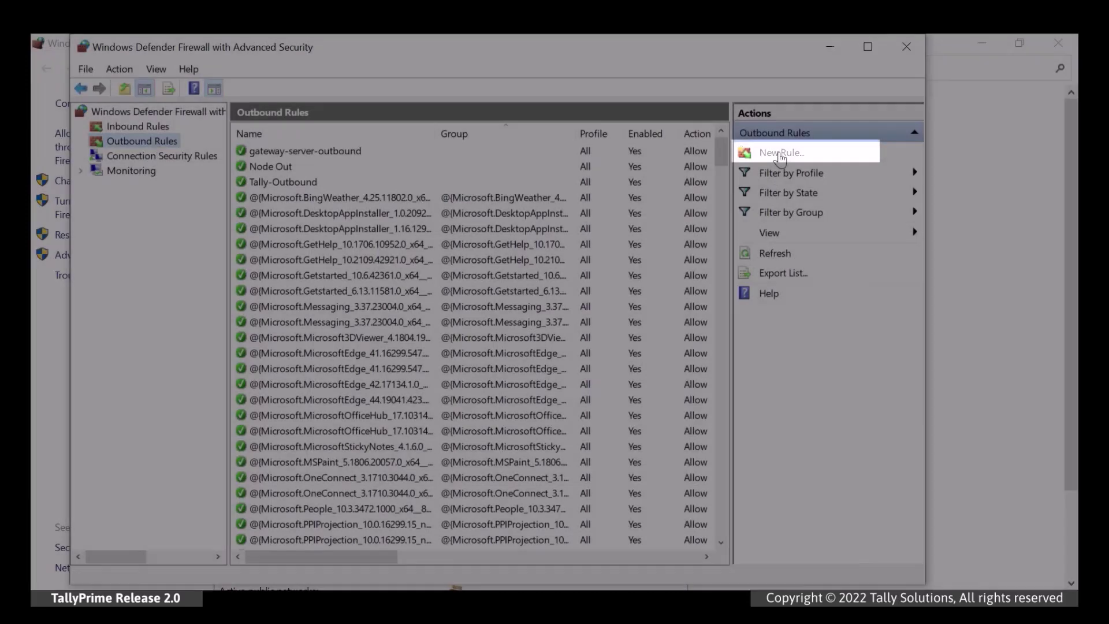
left_click(780, 153)
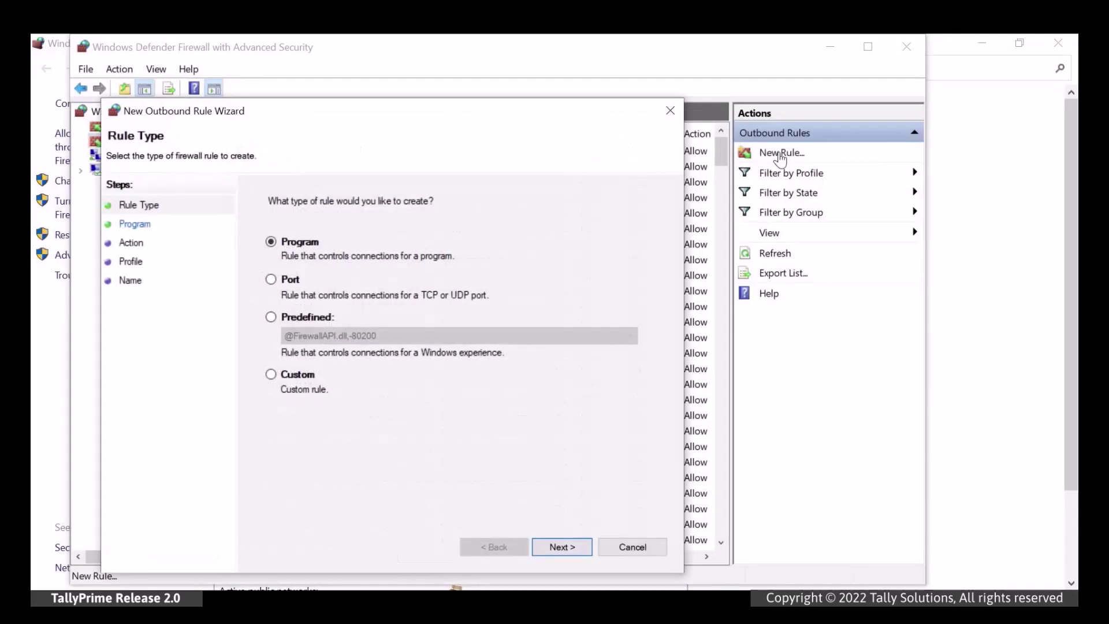
left_click(297, 278)
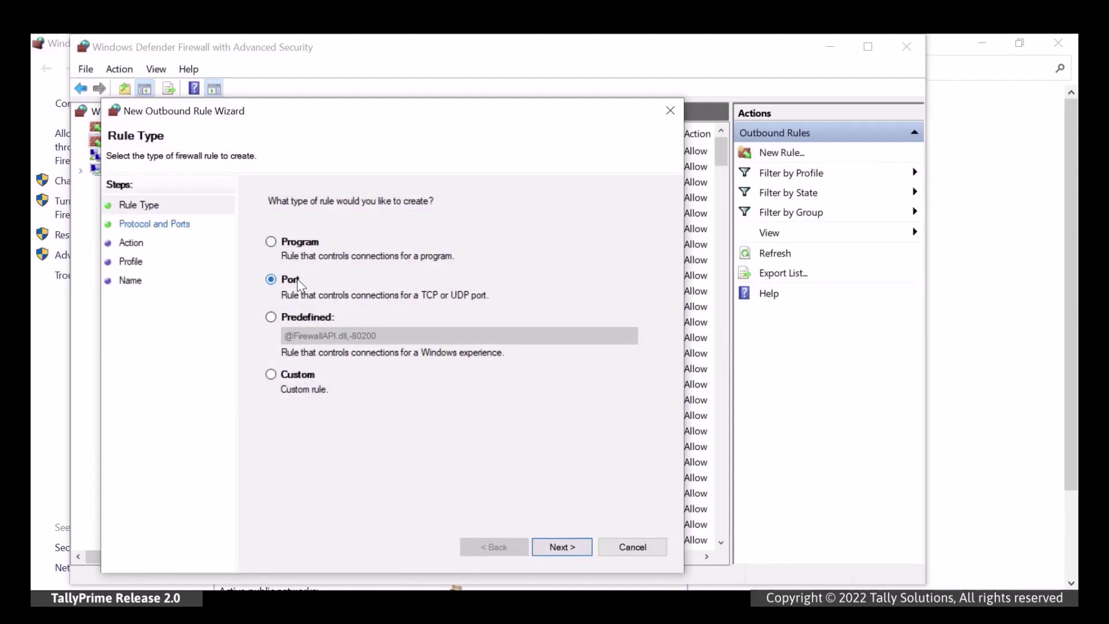
left_click(586, 547)
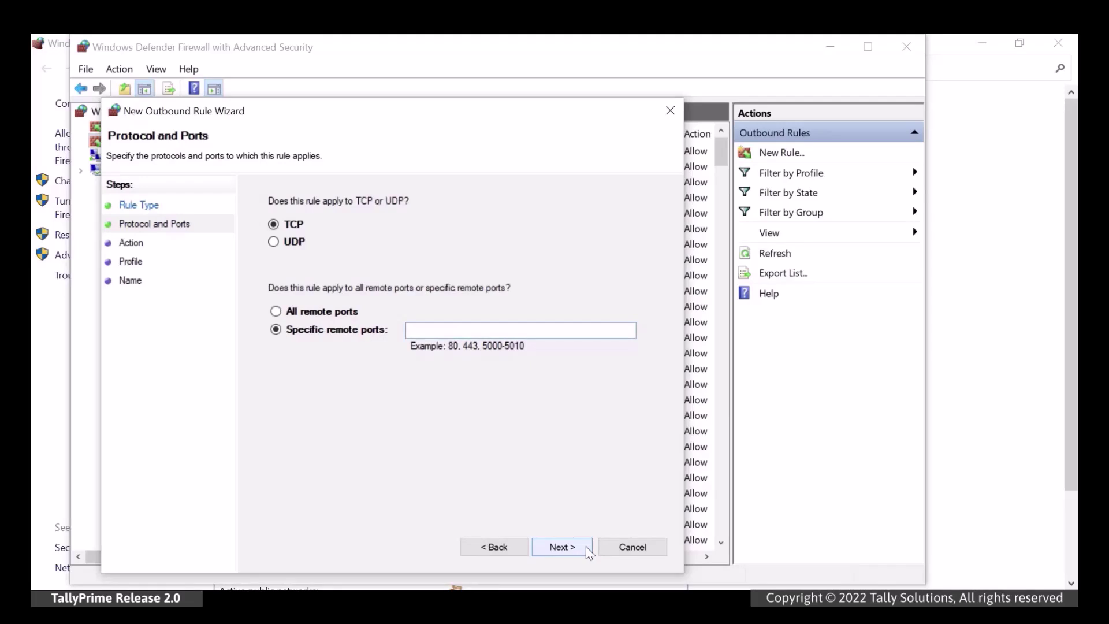
type("10005")
left_click(585, 547)
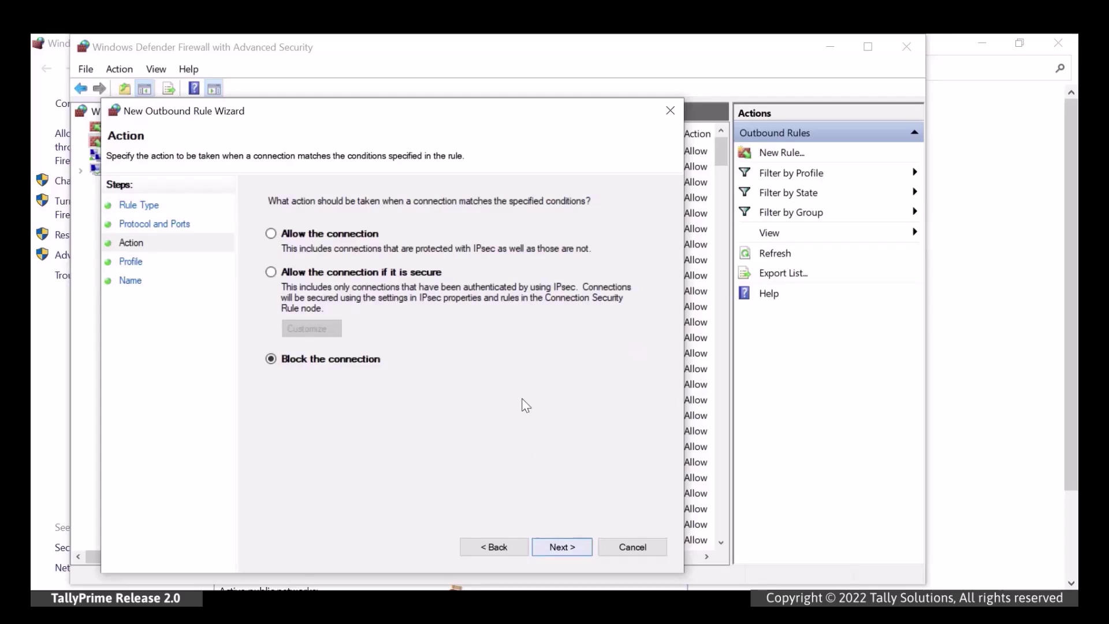
Step: Allow the connection on the Domain, Private and Public profiles and finish the outbound port rule with the name "port-outbound"
left_click(371, 236)
left_click(584, 548)
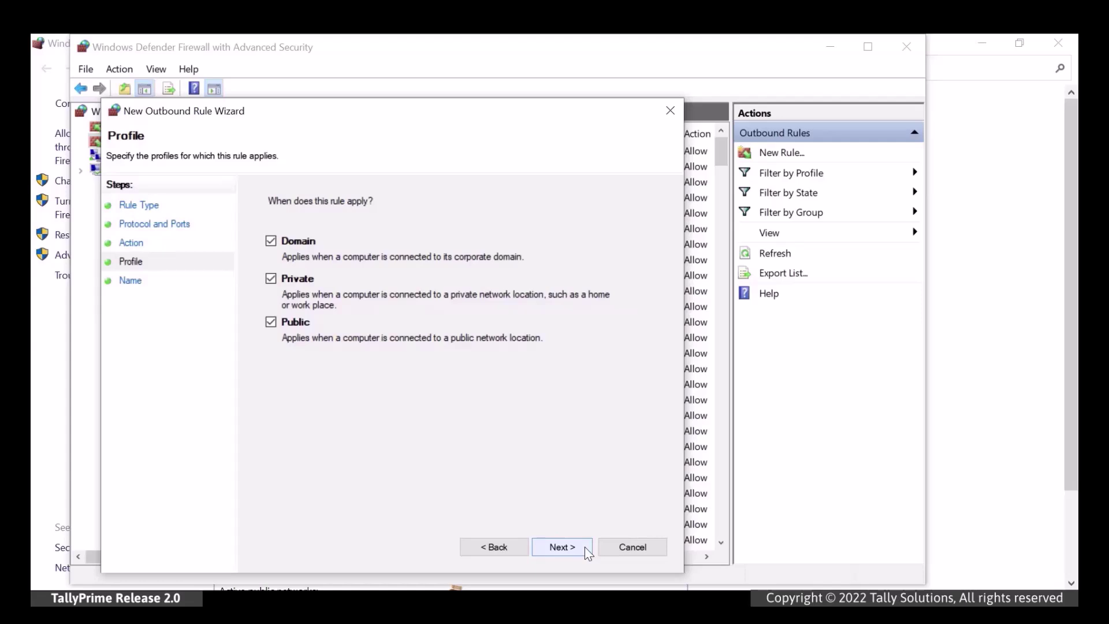
left_click(588, 553)
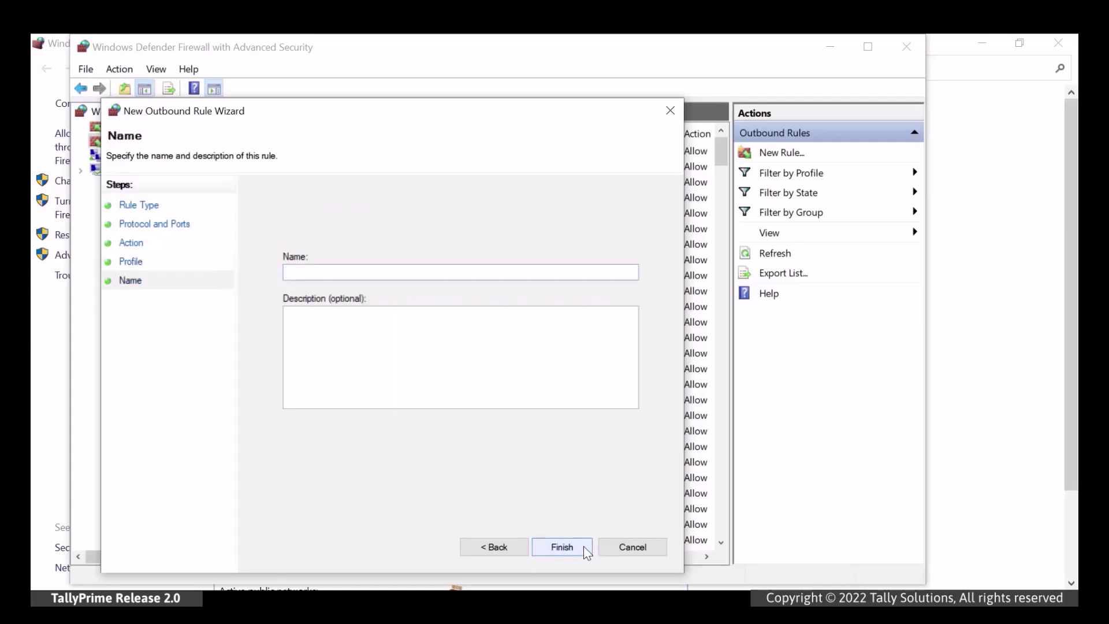
type("port-outbound")
left_click(587, 548)
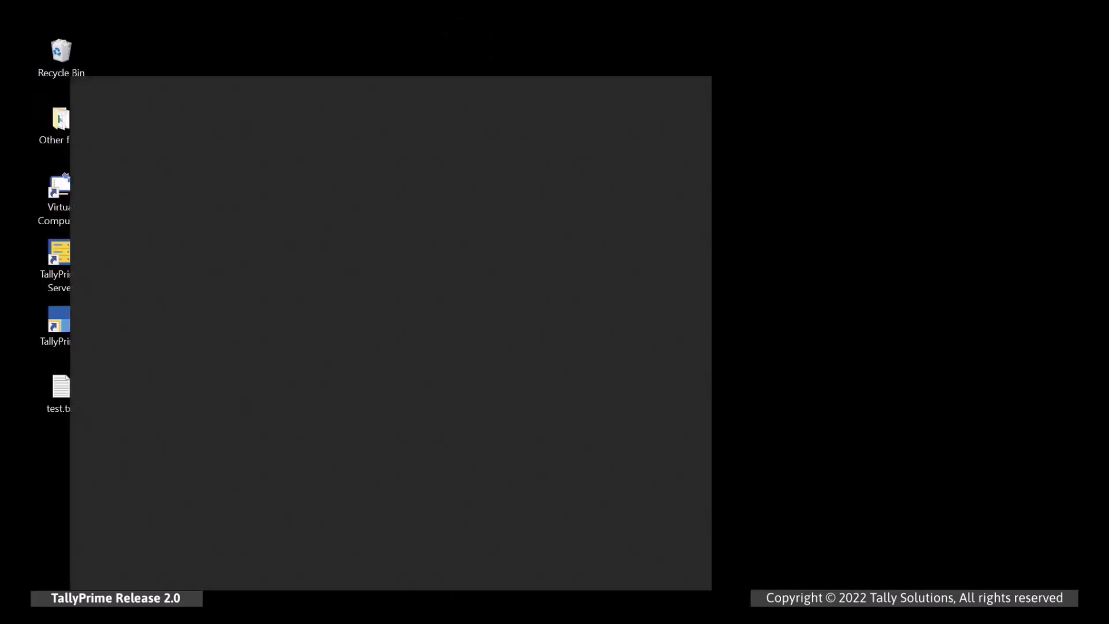
Step: Open Command Prompt and run ipconfig to look up the computer's IP configuration
type("cmd")
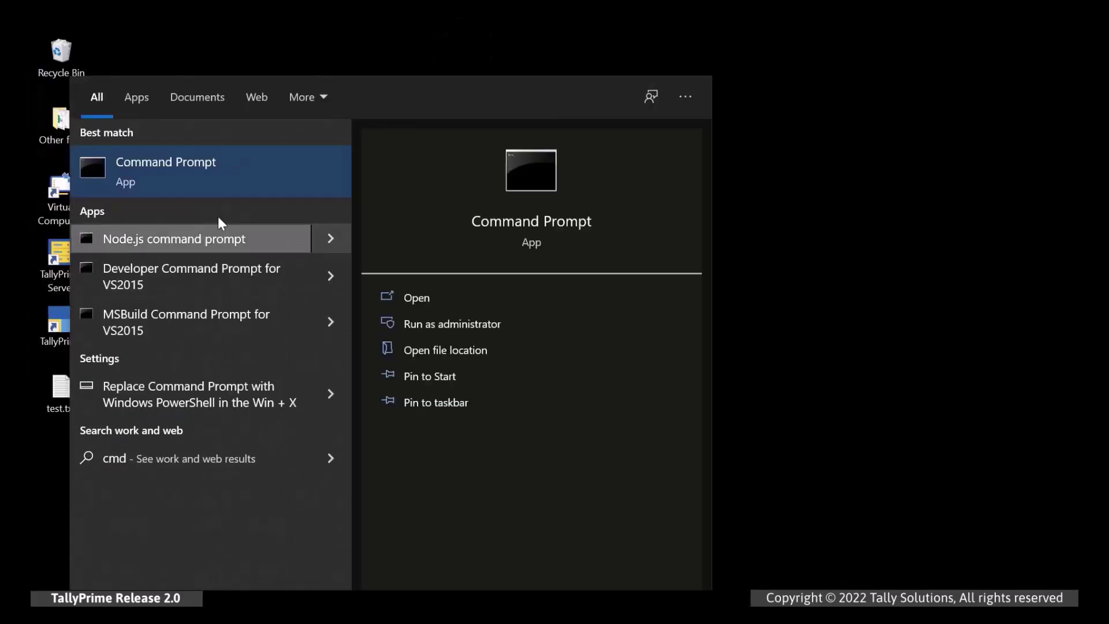
left_click(212, 168)
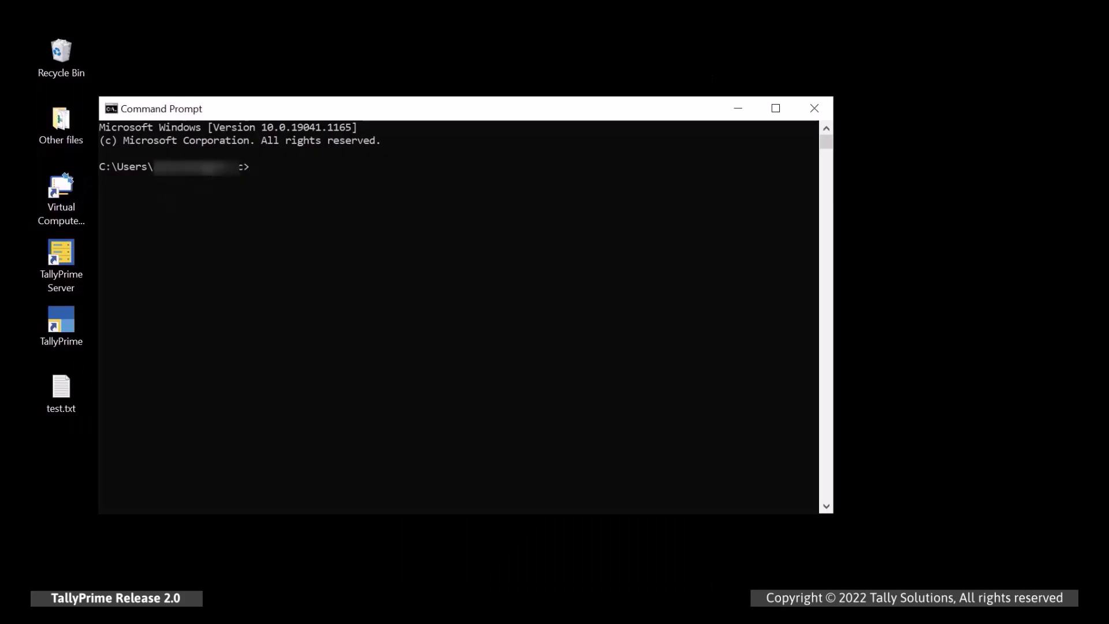
type("ipconfig")
key("Return")
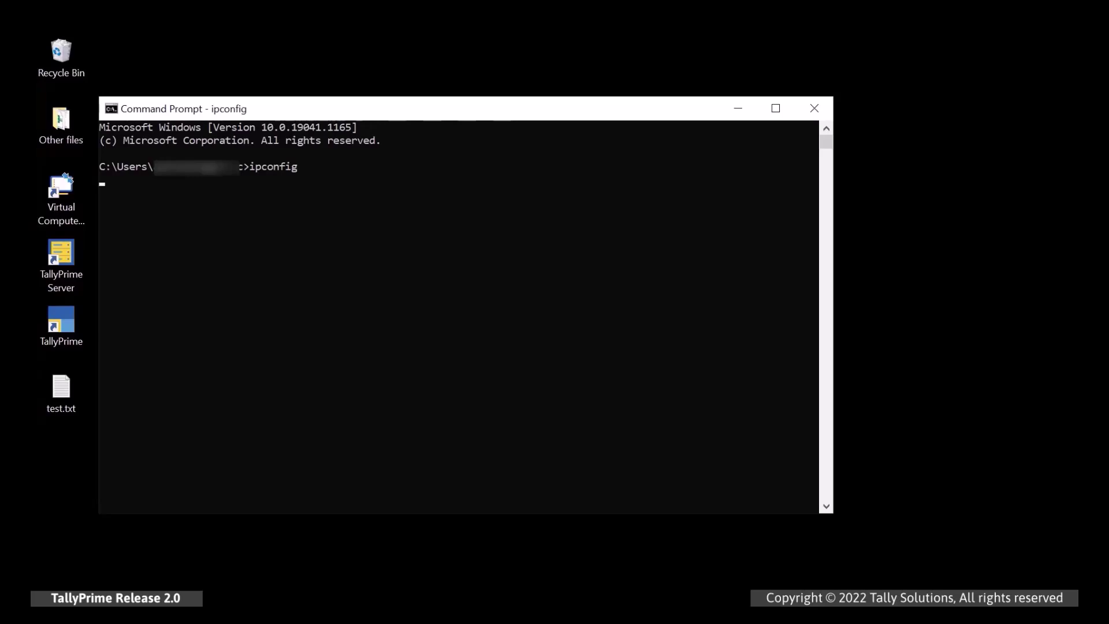